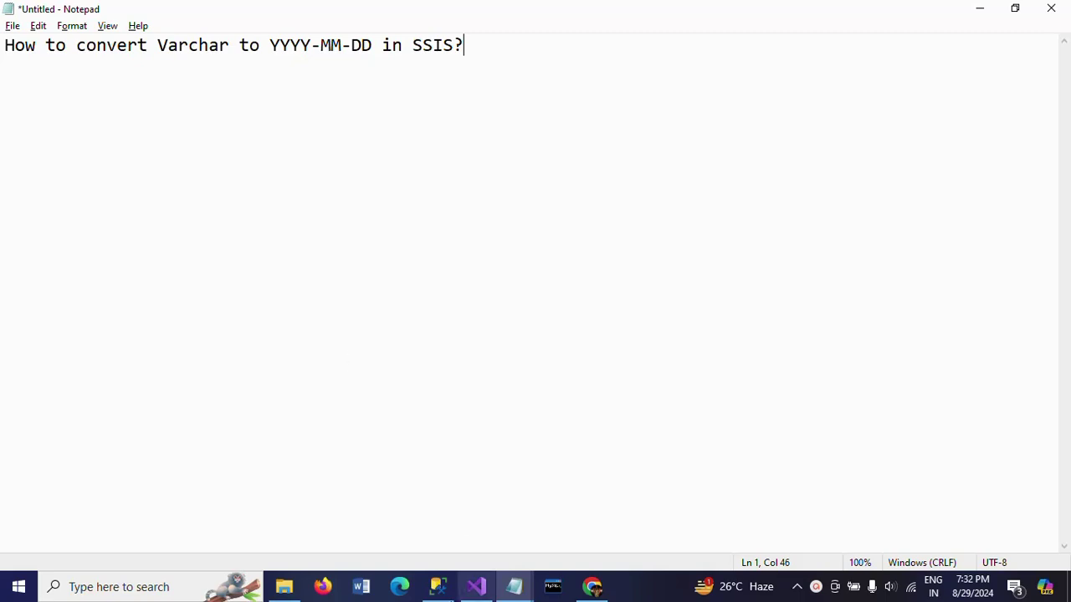
# Switch to SQL Server Management Studio and examine the DebuteOn date formats in the TestCricket_Batting results against the YYYY-MM-DD target noted in Notepad
pyautogui.click(438, 587)
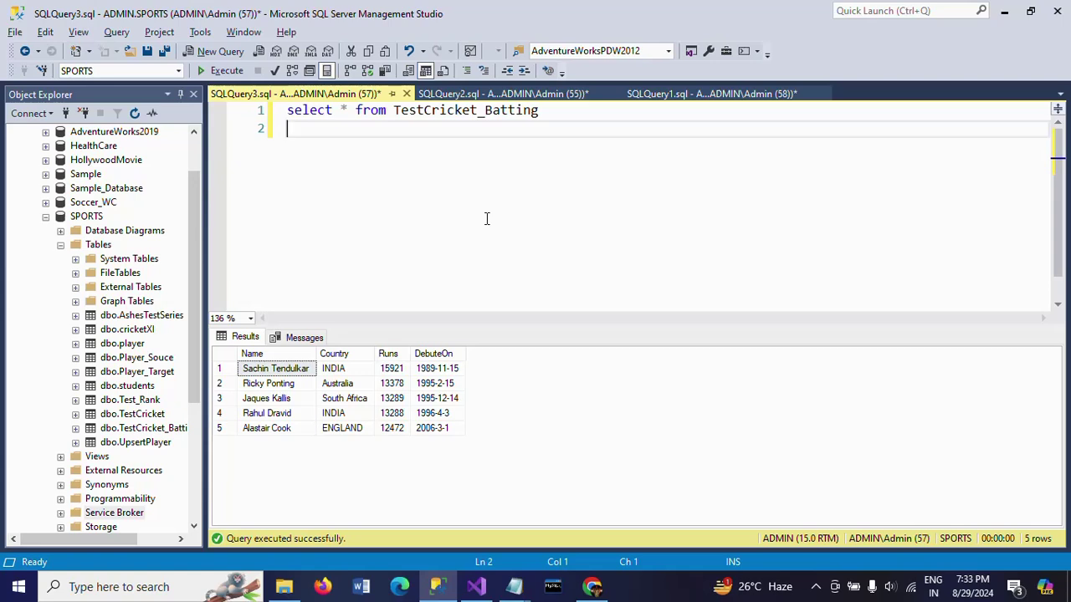
pyautogui.click(335, 368)
pyautogui.click(402, 373)
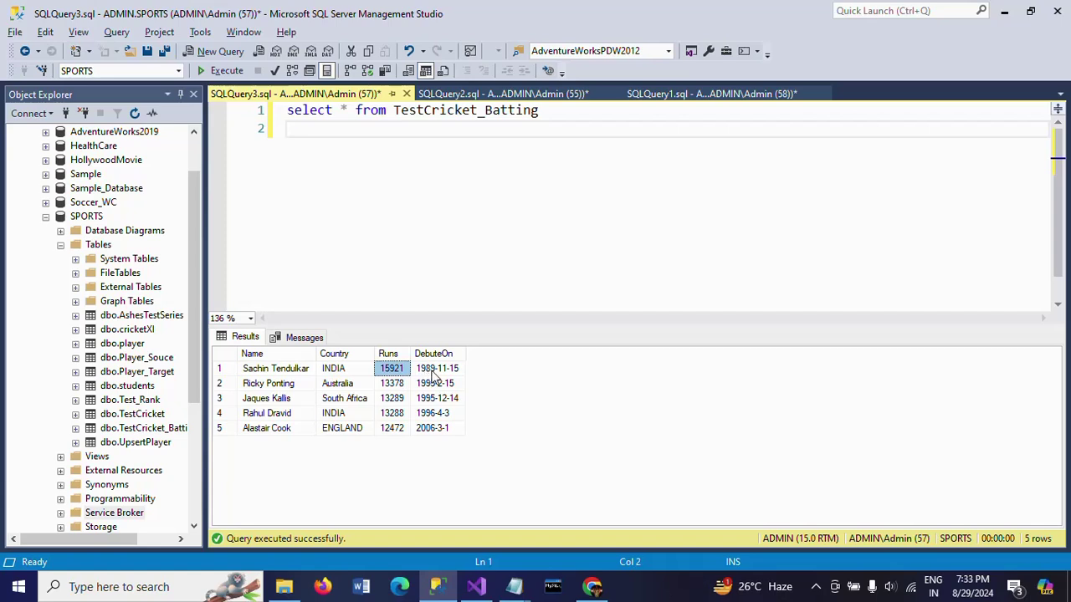
pyautogui.click(436, 373)
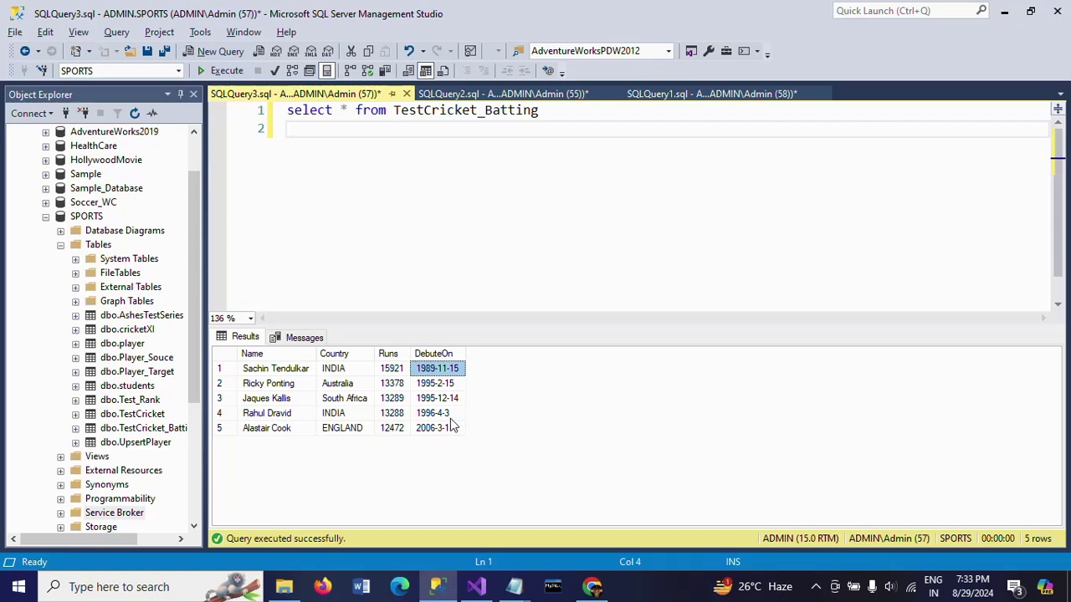
pyautogui.click(433, 385)
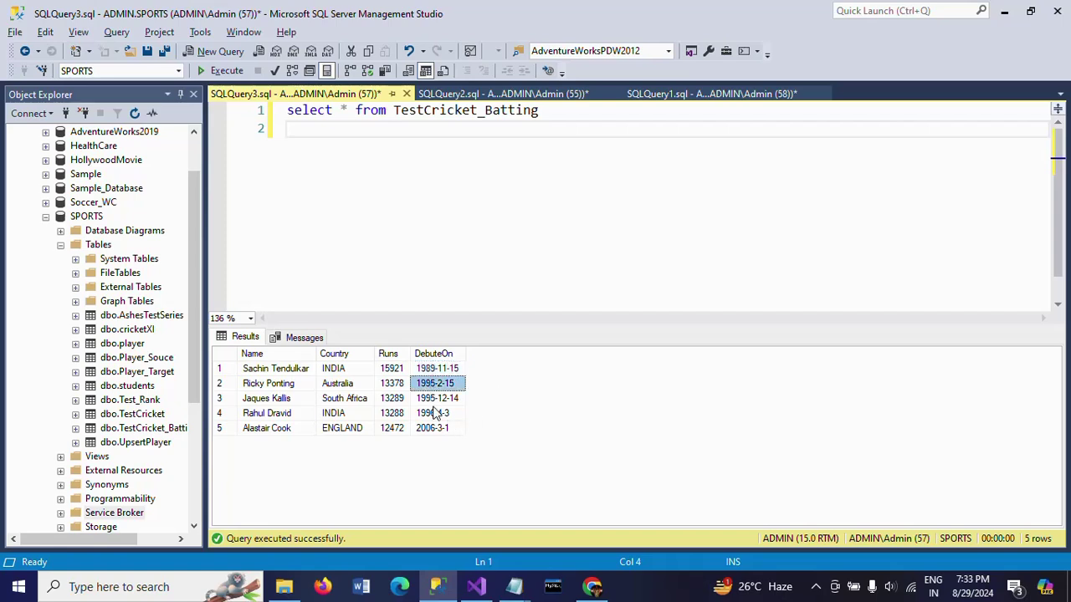
pyautogui.click(433, 412)
pyautogui.click(437, 431)
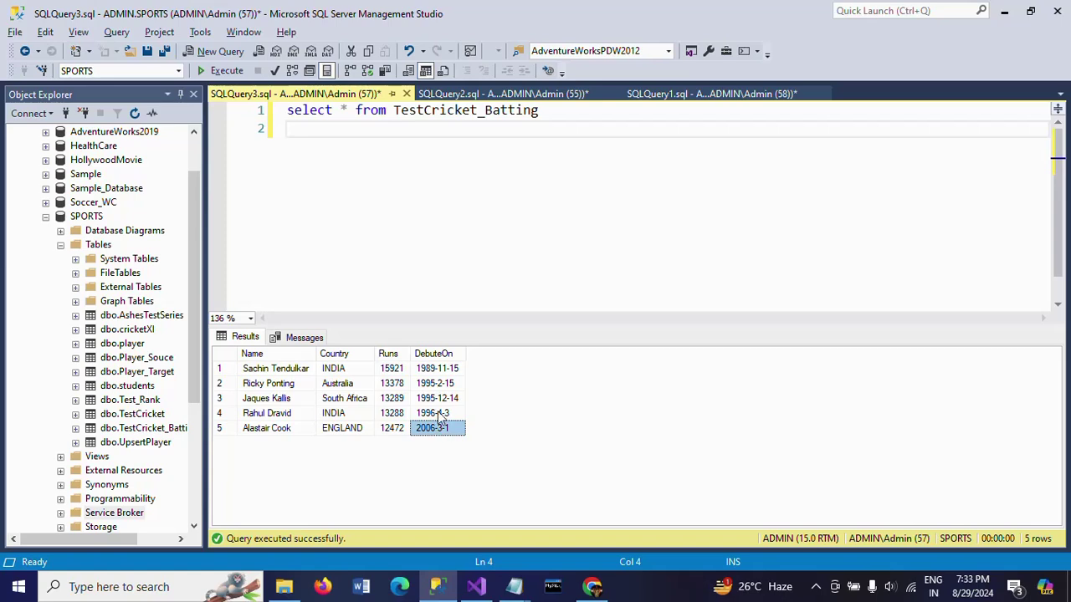
pyautogui.click(436, 399)
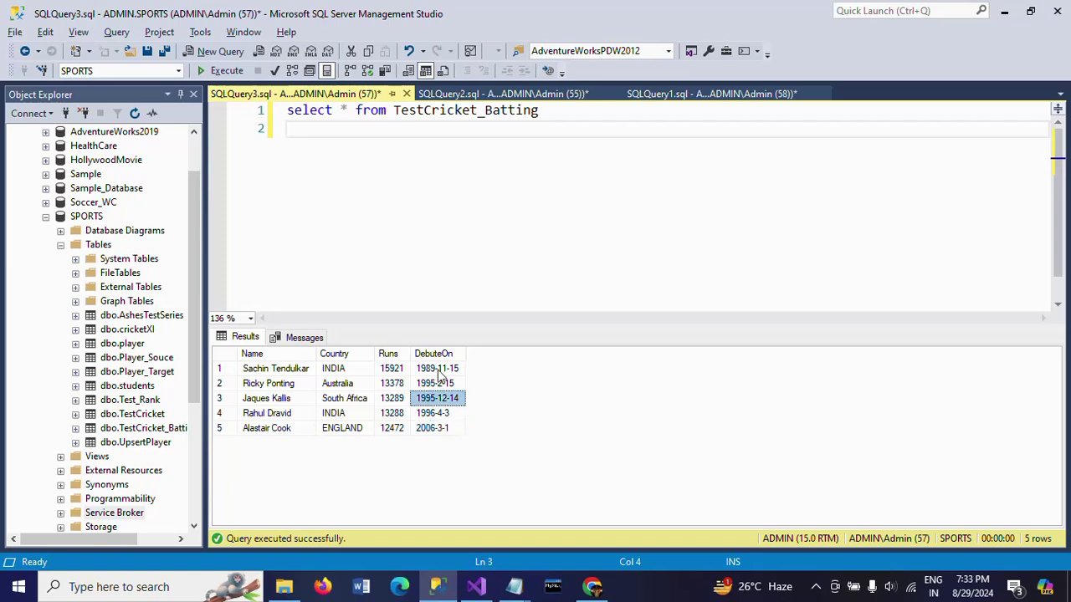
pyautogui.click(437, 370)
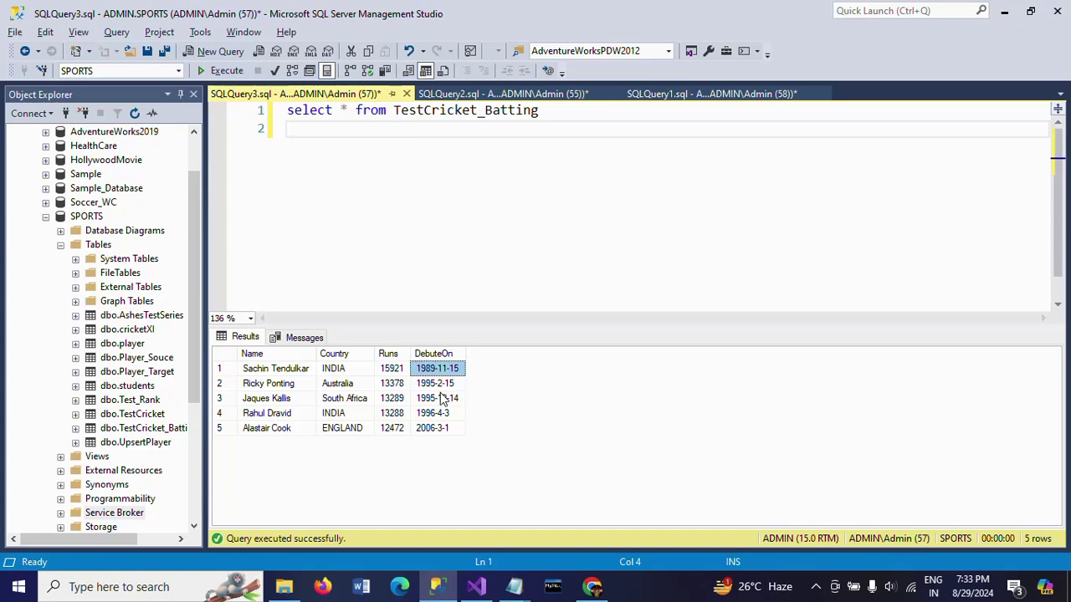
pyautogui.click(441, 388)
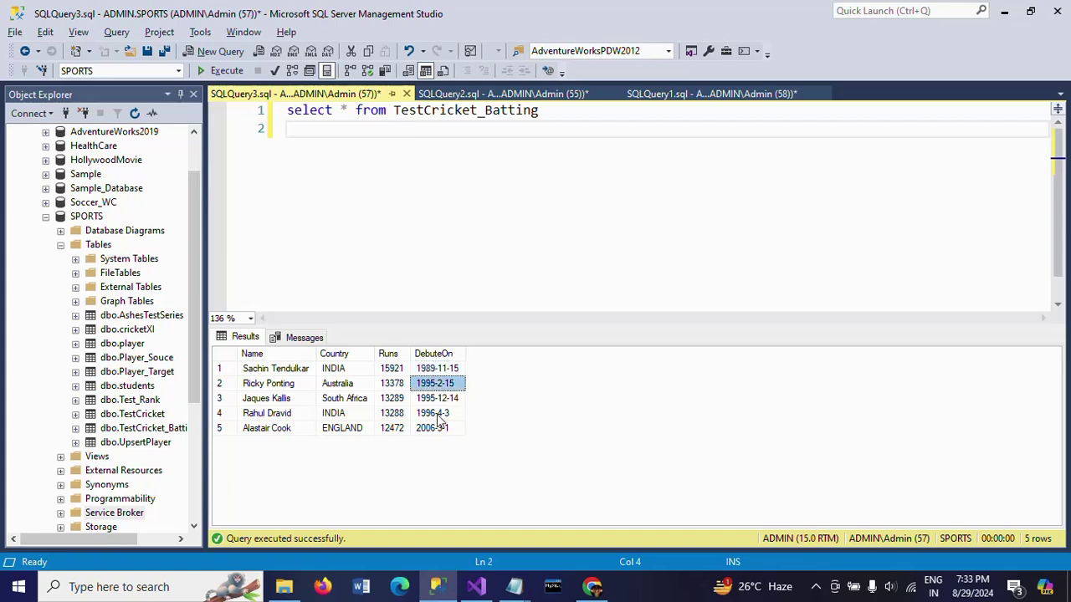
pyautogui.click(437, 415)
pyautogui.click(438, 429)
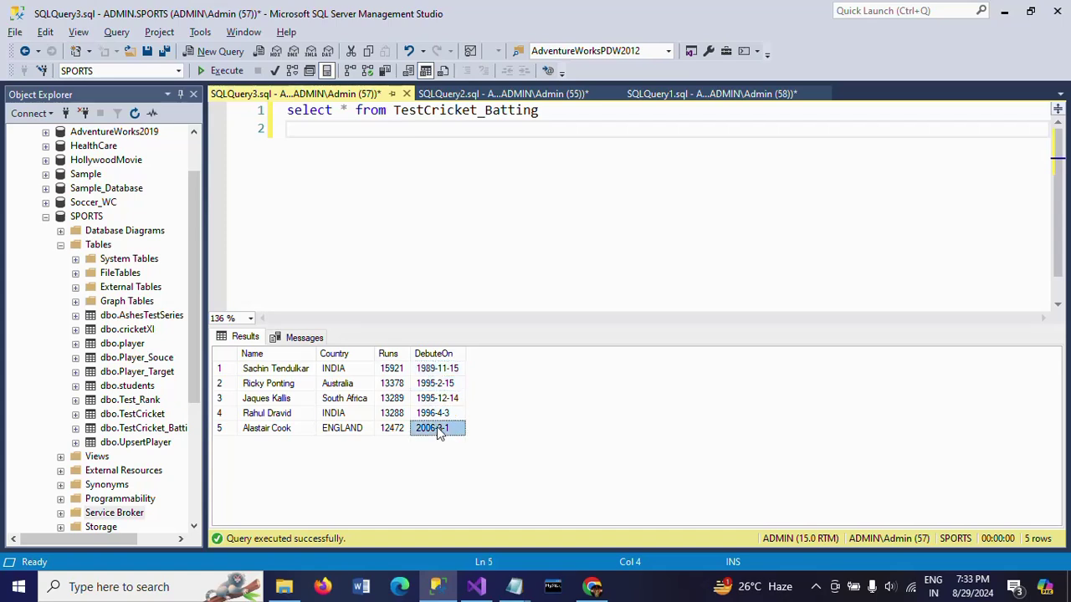
pyautogui.click(440, 385)
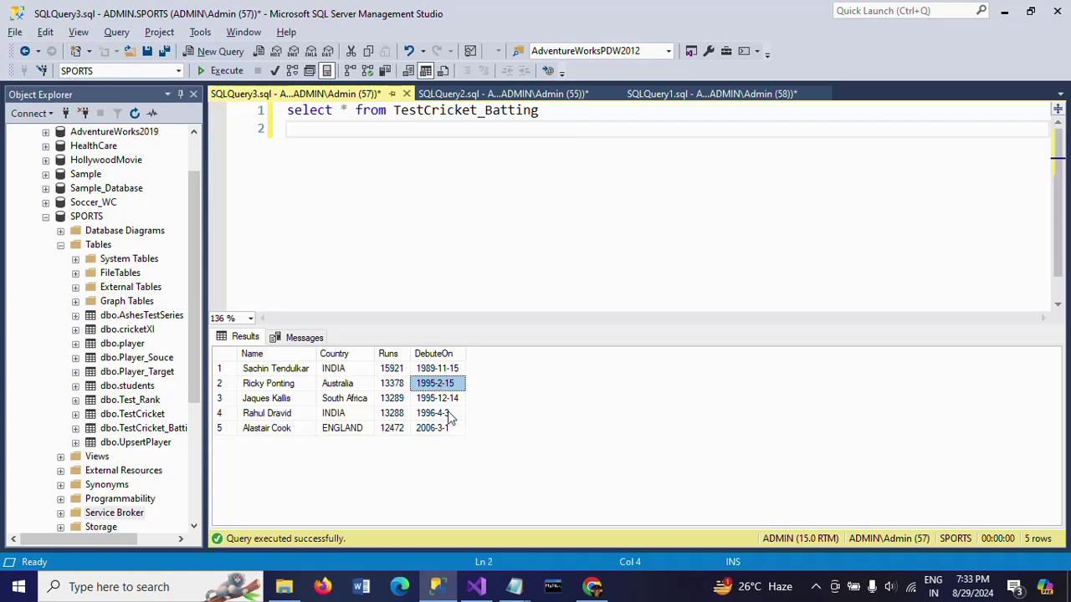
pyautogui.click(443, 415)
pyautogui.click(444, 430)
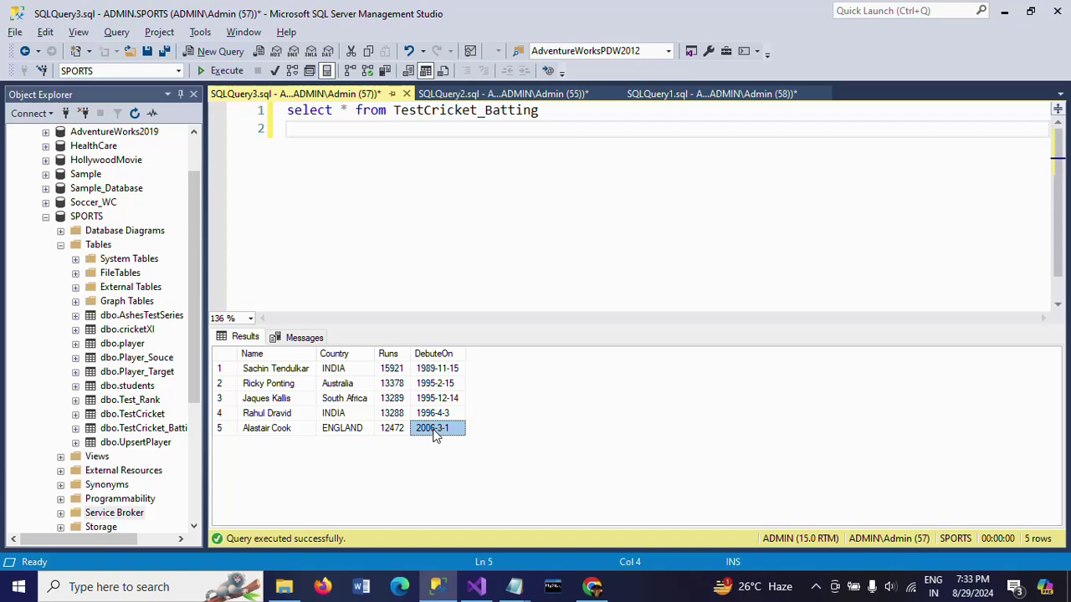
pyautogui.click(441, 414)
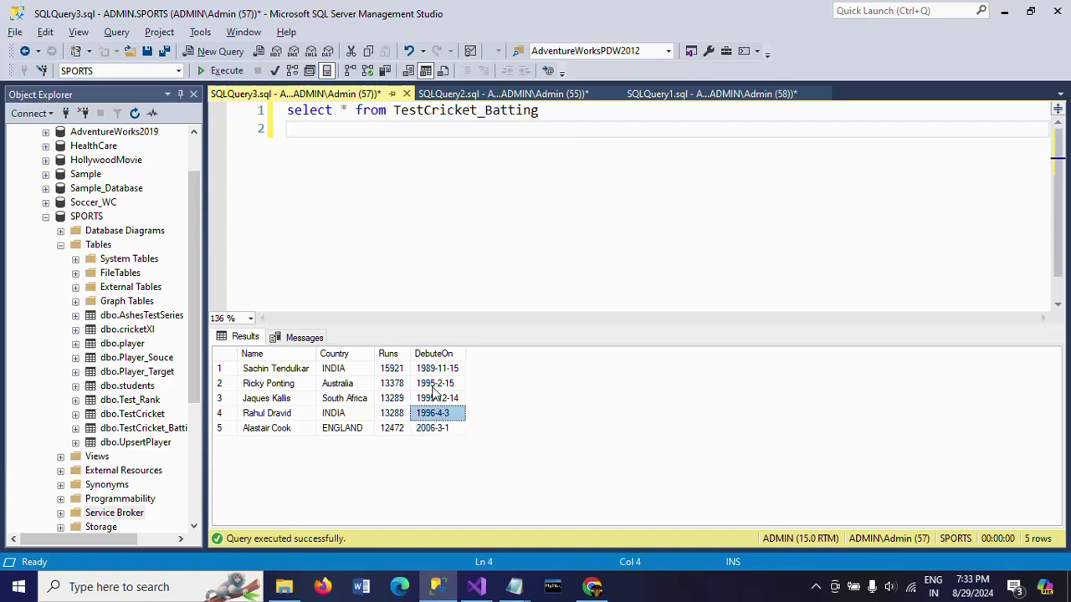
pyautogui.click(434, 383)
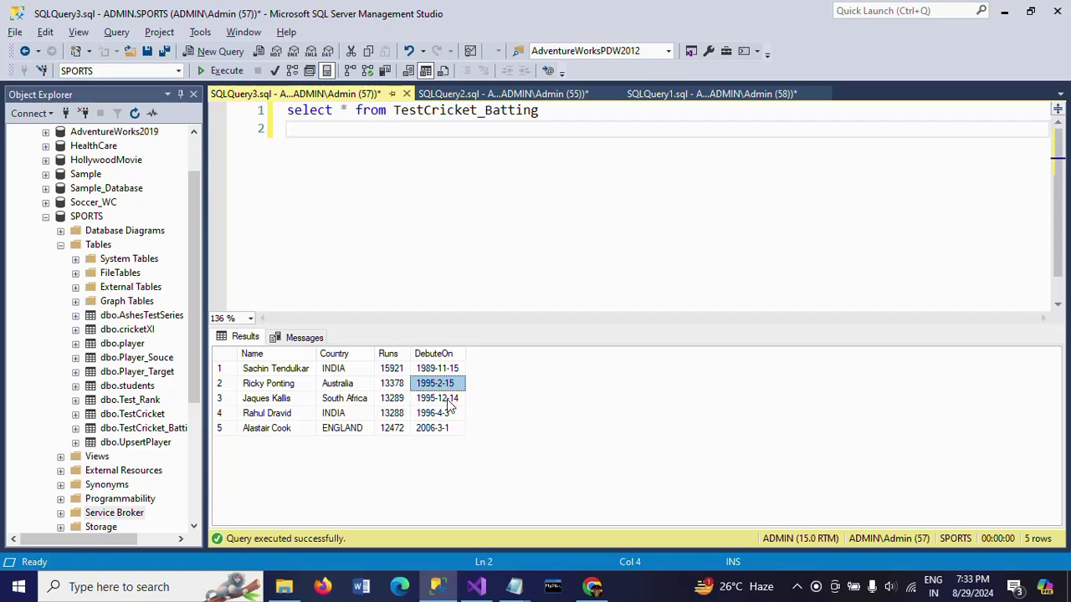
pyautogui.click(437, 399)
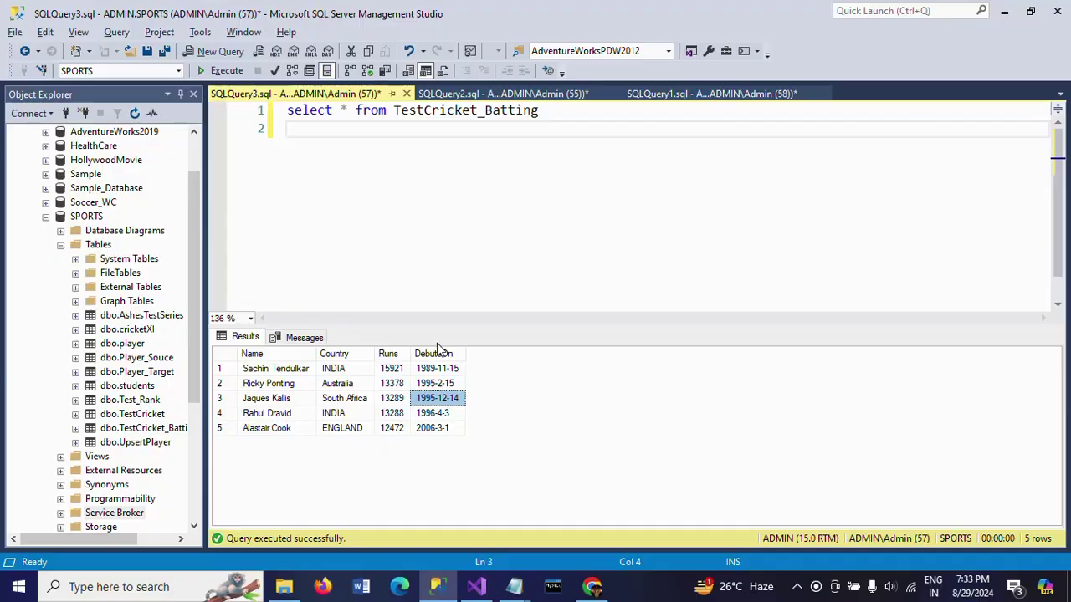
pyautogui.hotkey('alt', 'Tab')
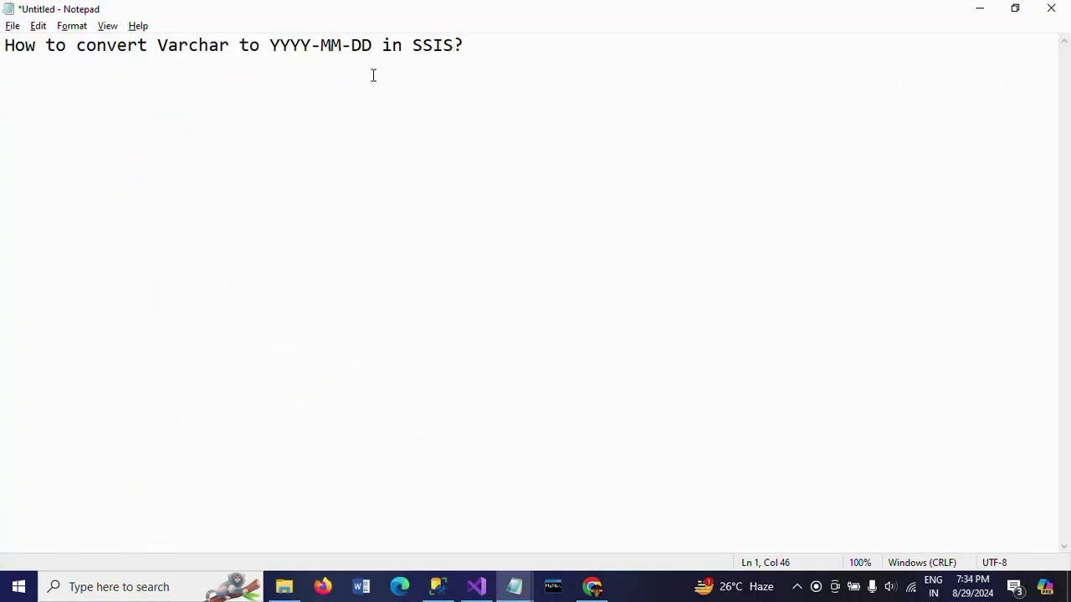
pyautogui.hotkey('alt', 'Tab')
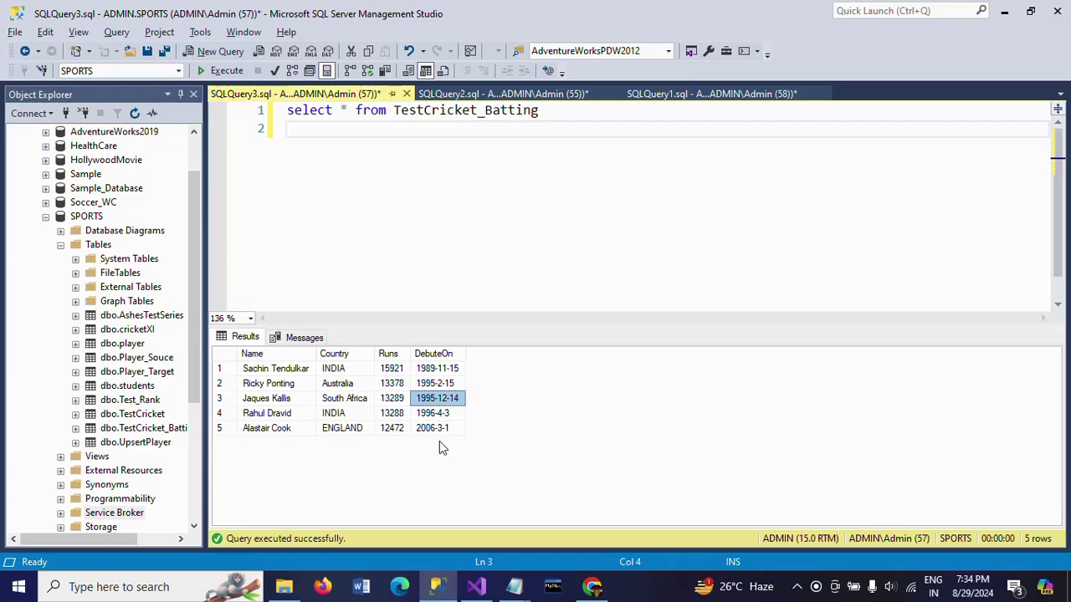
pyautogui.hotkey('alt', 'Tab')
pyautogui.hotkey('alt', 'Tab')
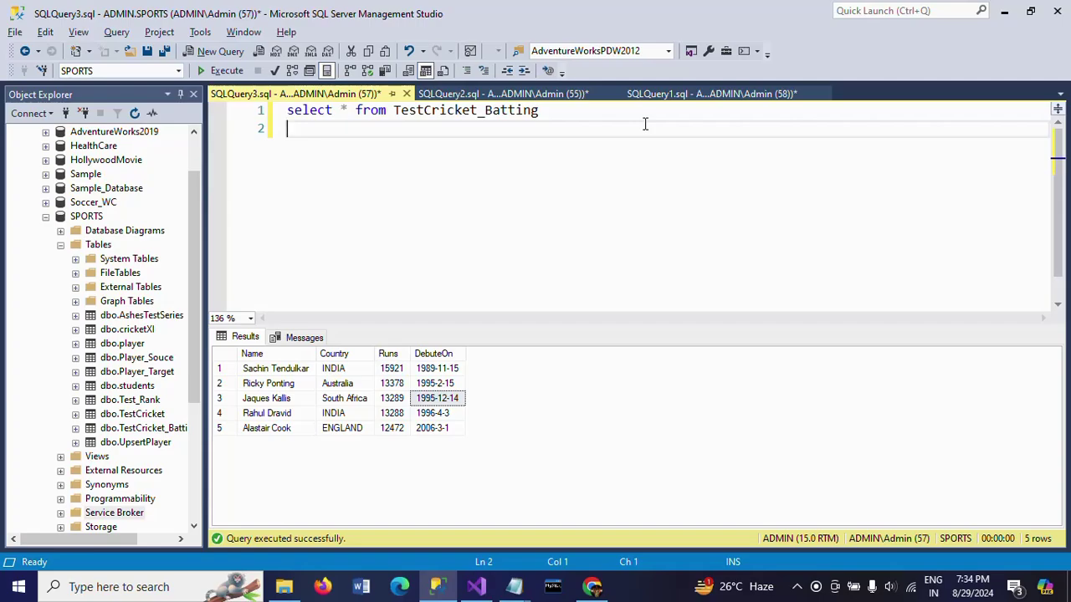
# Open TestData.txt from the desktop to check its contents, and close it again
pyautogui.press('super+d')
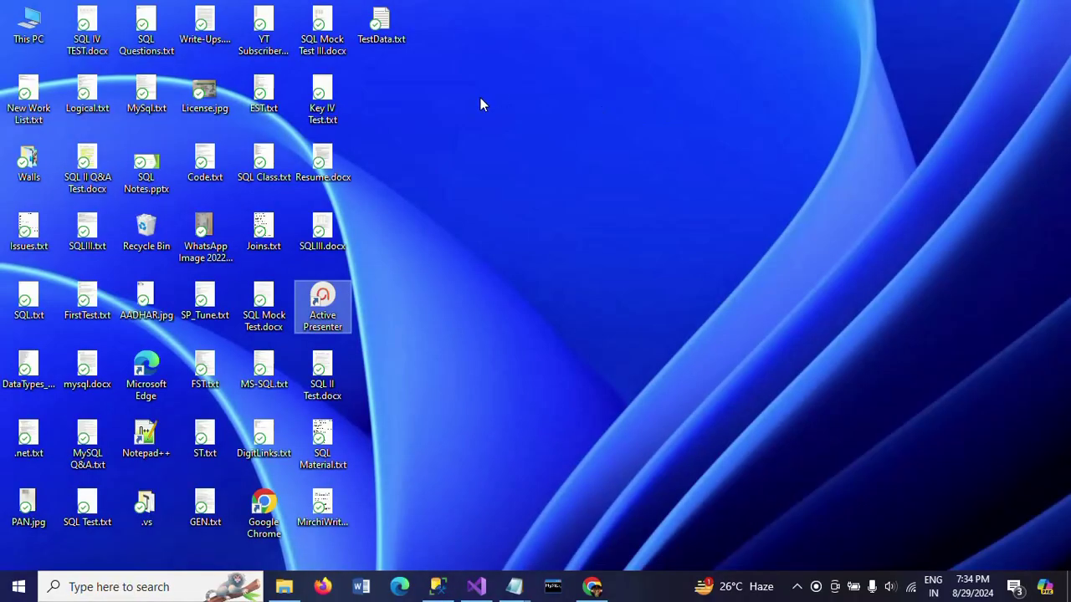
pyautogui.click(376, 37)
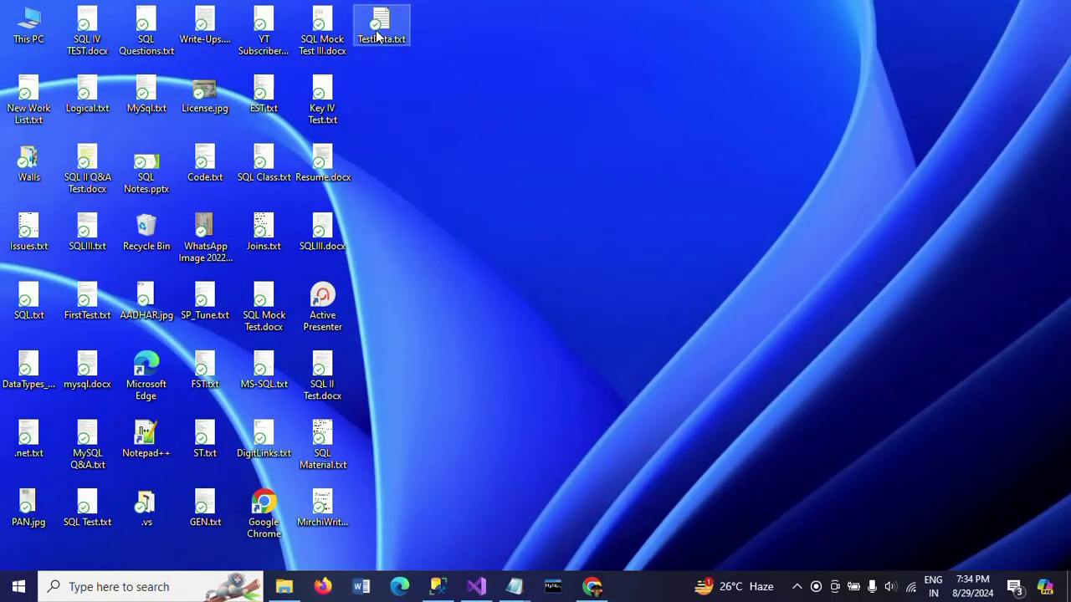
pyautogui.doubleClick(377, 37)
pyautogui.click(788, 167)
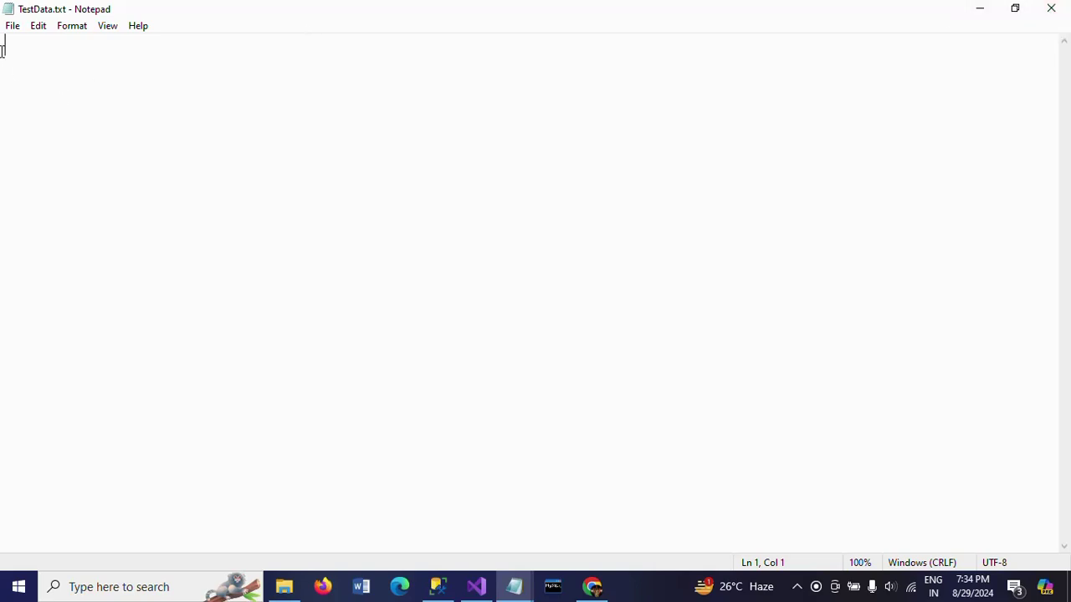
pyautogui.click(1051, 8)
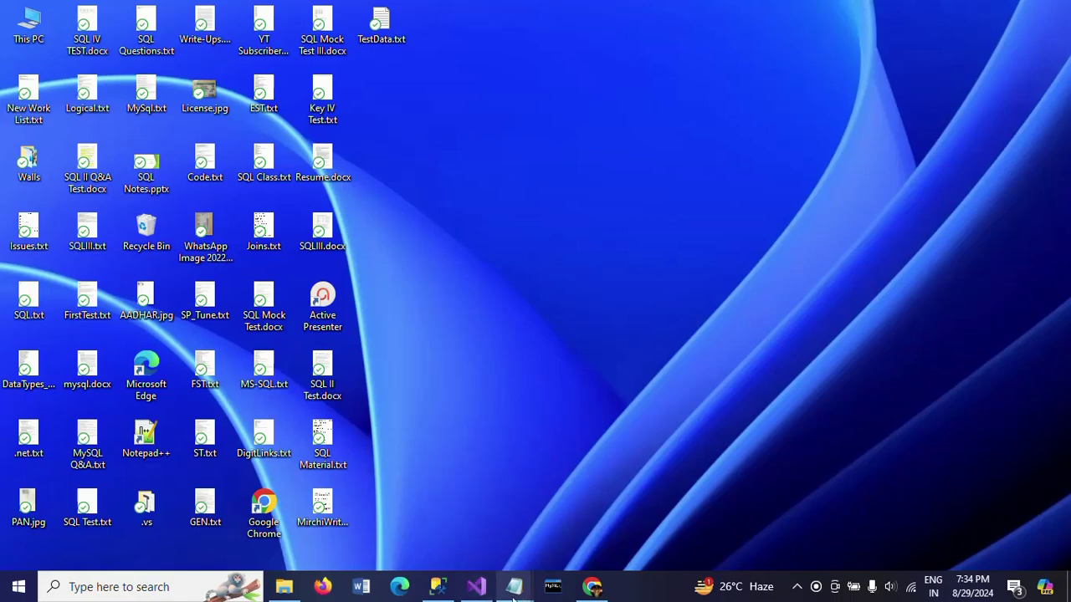
# Switch to Visual Studio, add a Data Flow Task to the control flow of Package1.dtsx and open its data flow
pyautogui.click(477, 589)
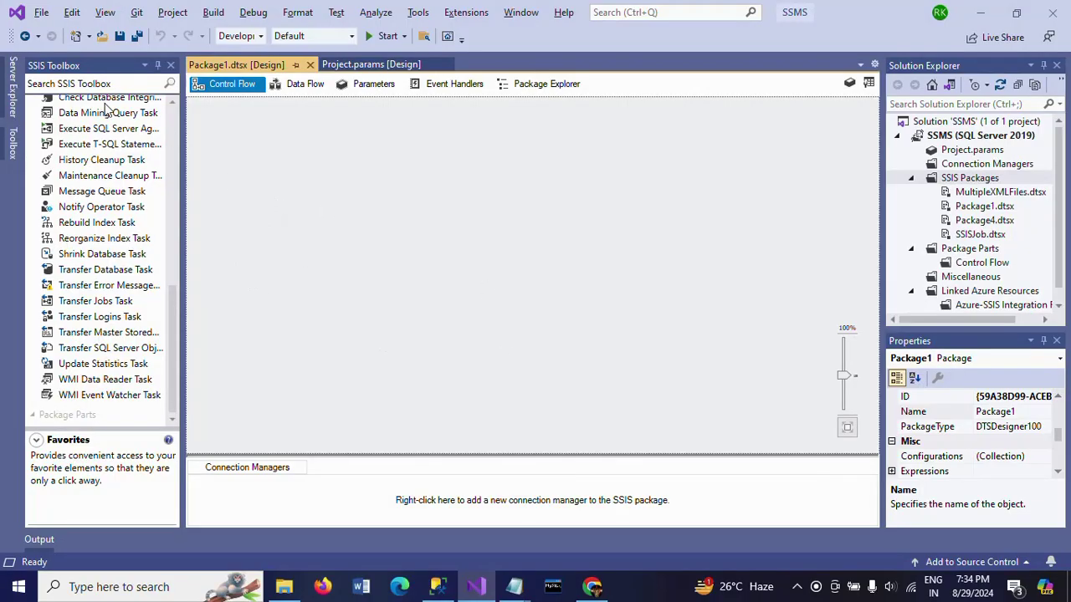
pyautogui.click(171, 138)
pyautogui.click(171, 138)
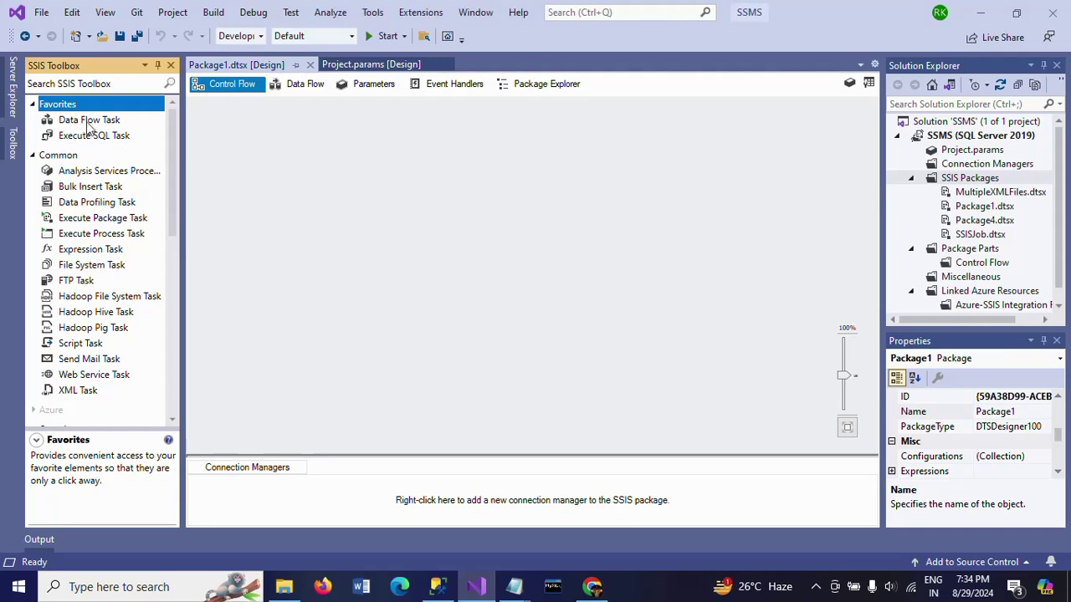
pyautogui.moveTo(89, 123); pyautogui.dragTo(421, 149)
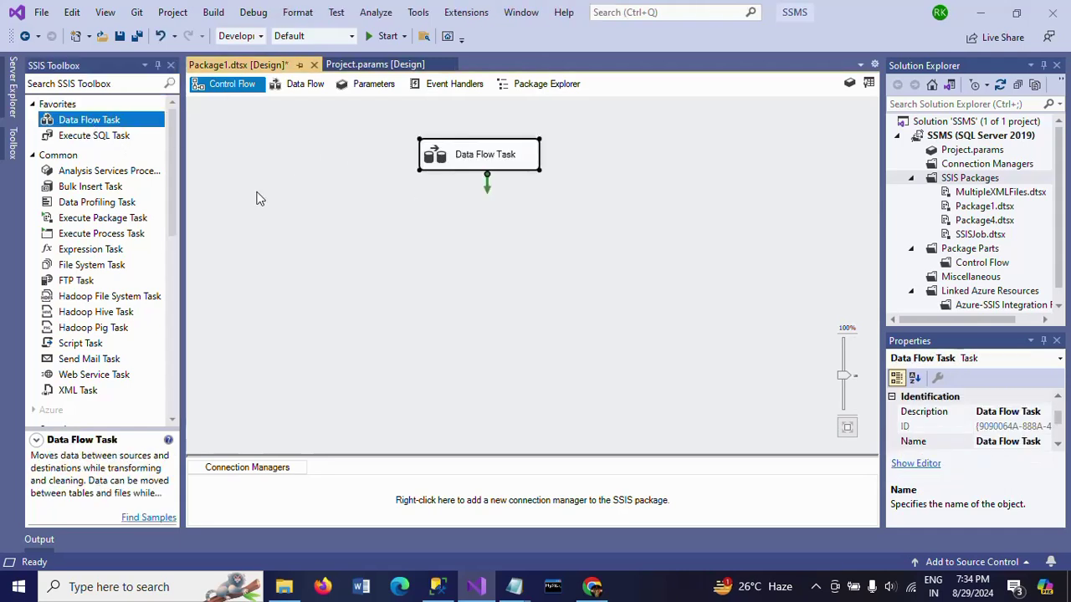
pyautogui.doubleClick(424, 157)
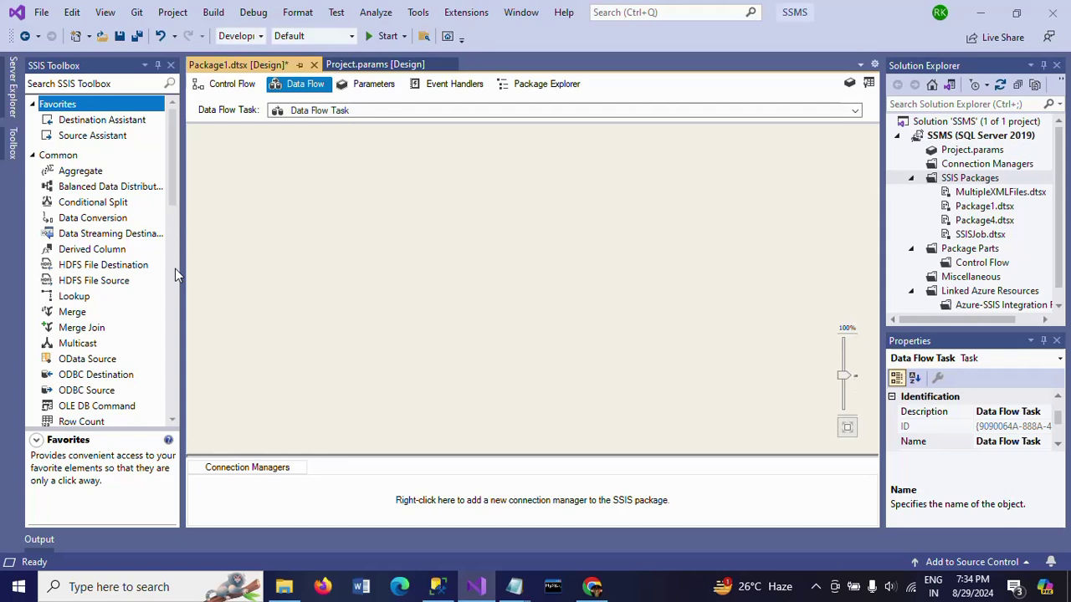
# Add an OLE DB Source near the top of the empty data flow
pyautogui.moveTo(175, 268); pyautogui.dragTo(173, 383)
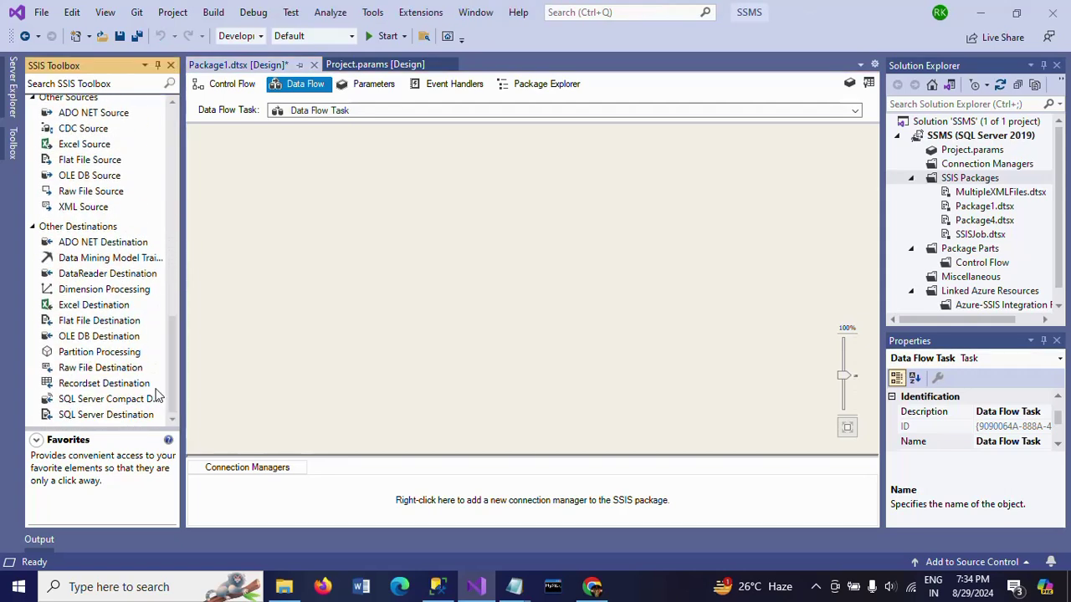
pyautogui.click(84, 181)
pyautogui.moveTo(84, 182); pyautogui.dragTo(435, 147)
# Connect the OLE DB Source to ADMIN.SPORTS and choose [dbo].[TestCricket_Batting] as its table
pyautogui.doubleClick(473, 174)
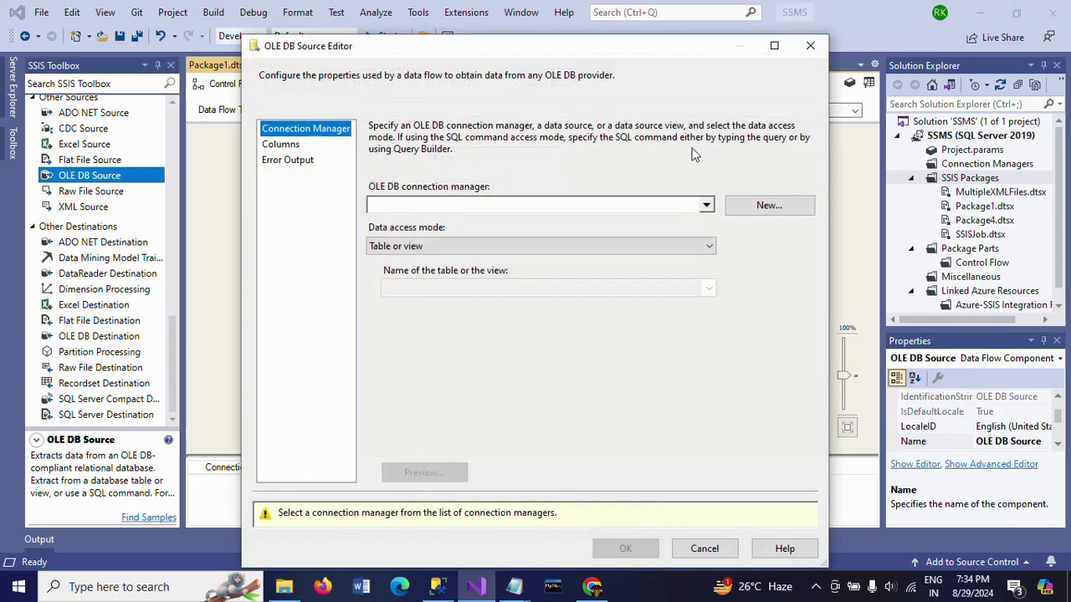
pyautogui.click(769, 213)
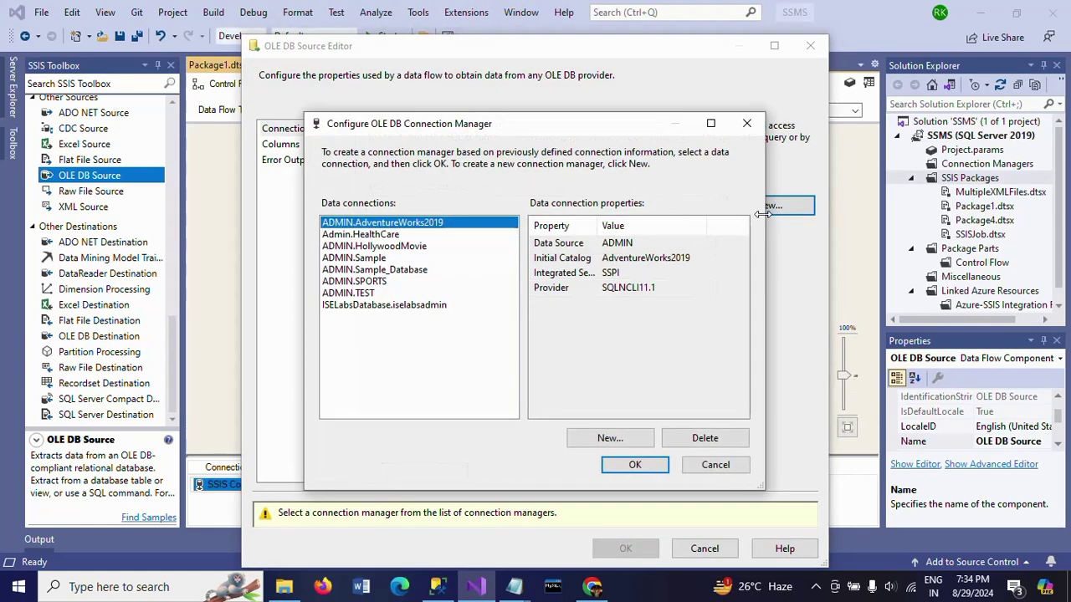
pyautogui.click(345, 281)
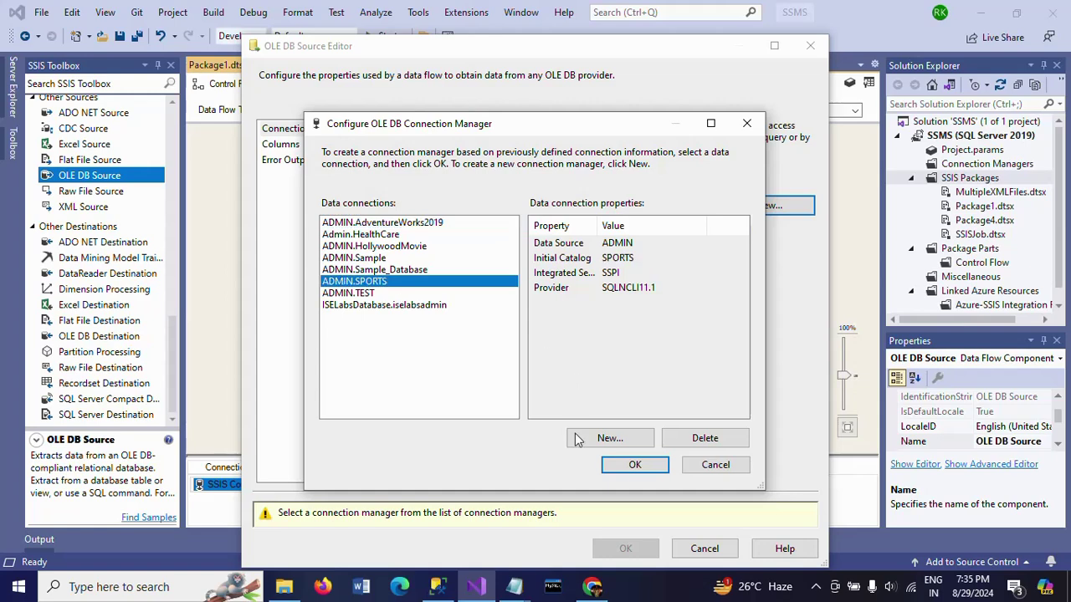
pyautogui.click(613, 464)
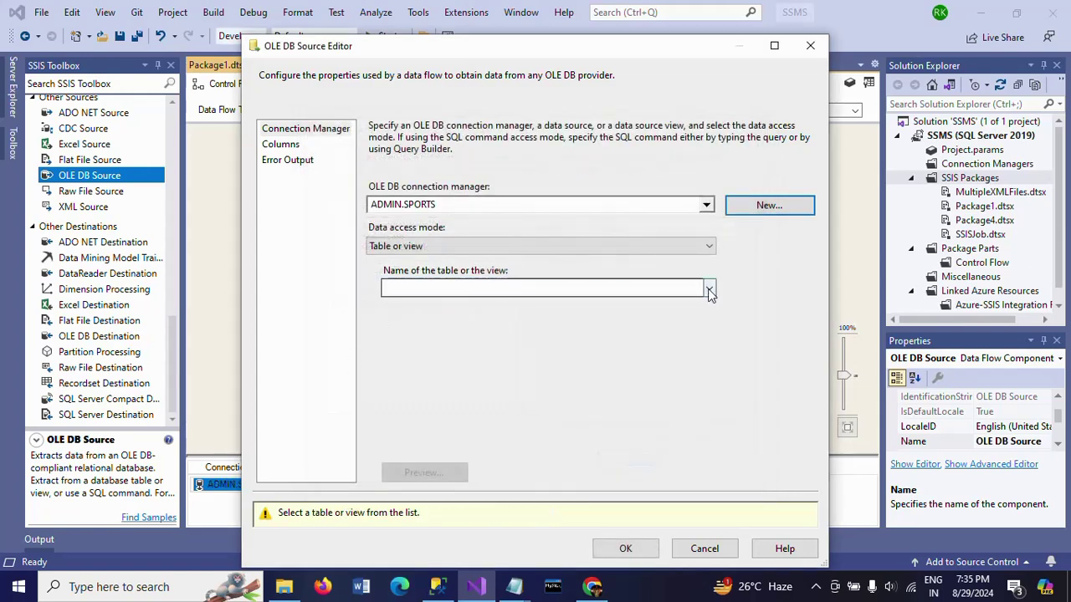
pyautogui.click(708, 289)
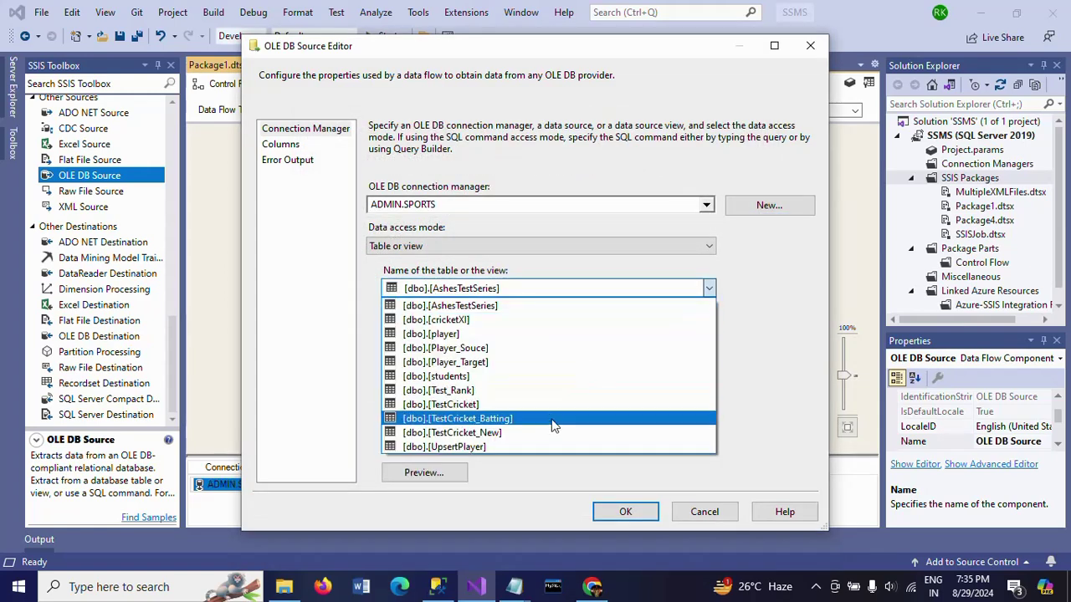
pyautogui.click(552, 421)
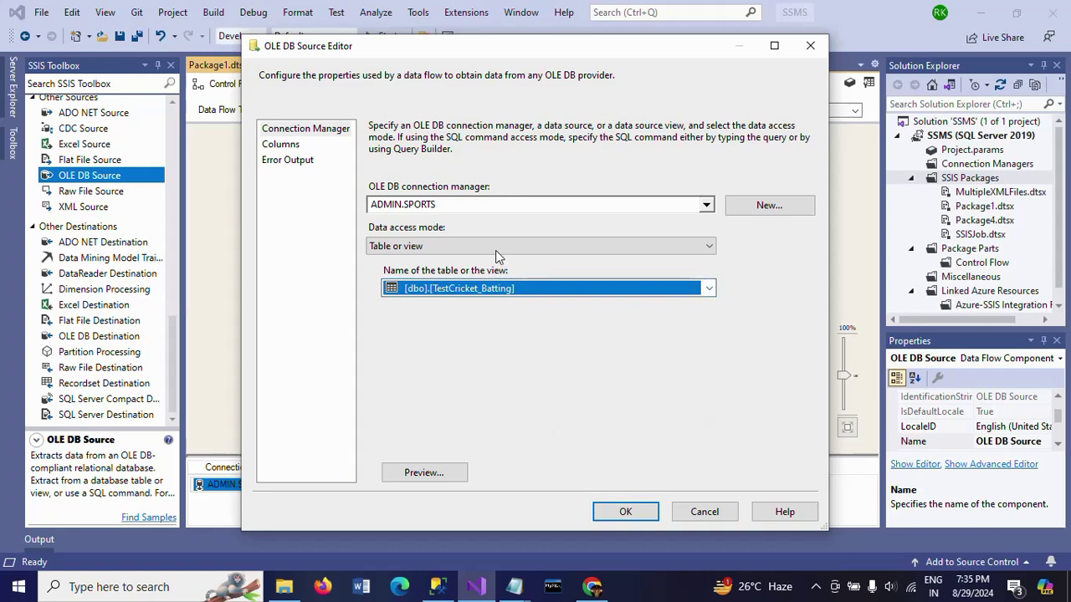
# Check the source's column mappings, preview the table's rows with the DebuteOn column widened, and accept the OLE DB Source settings
pyautogui.click(276, 146)
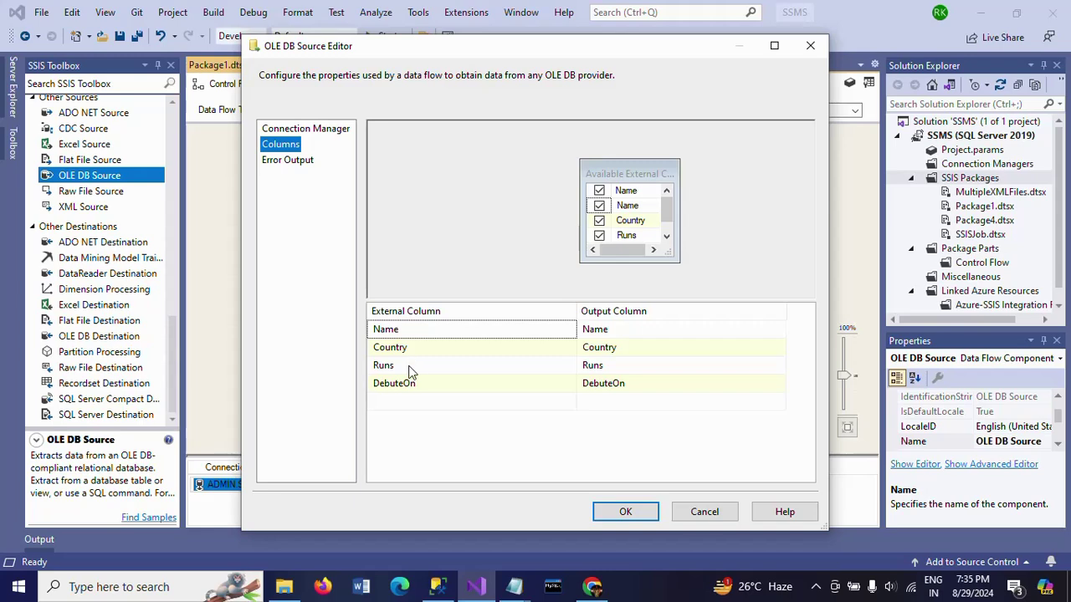
pyautogui.click(309, 132)
pyautogui.click(437, 473)
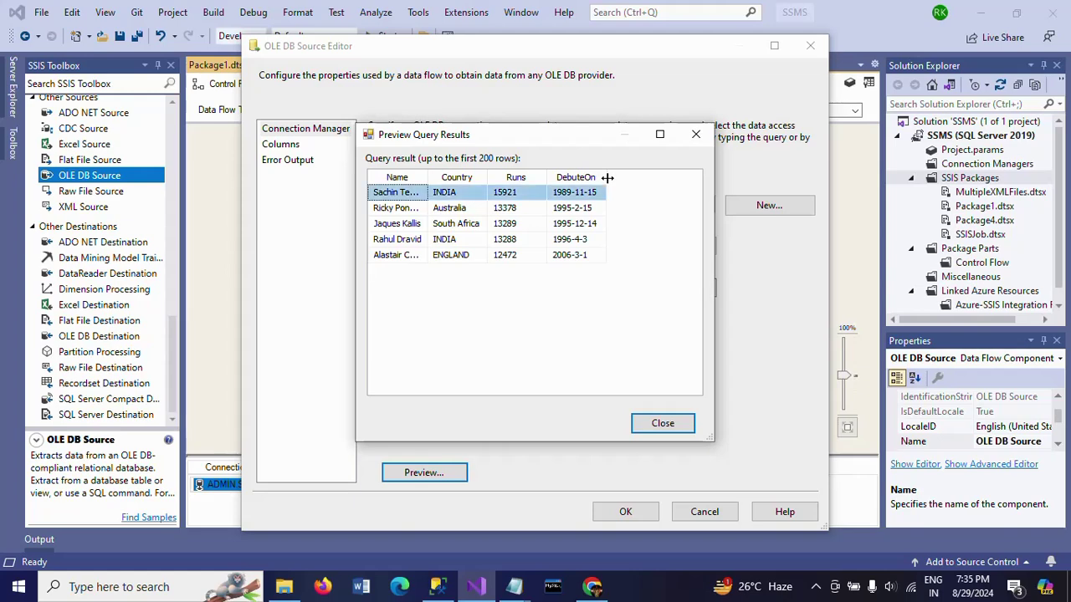
pyautogui.moveTo(607, 177); pyautogui.dragTo(625, 177)
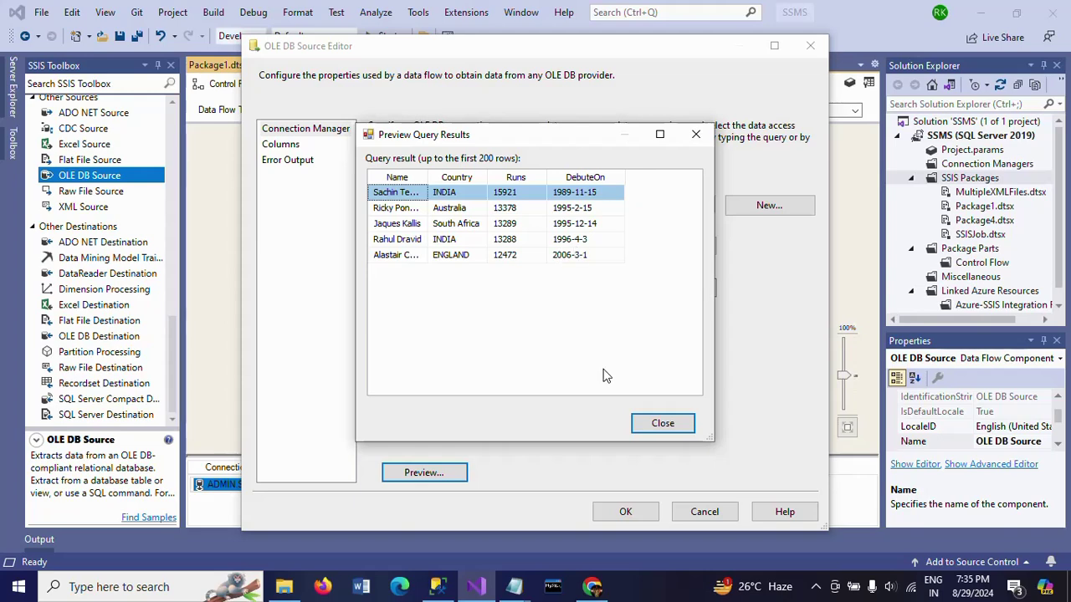
pyautogui.click(671, 429)
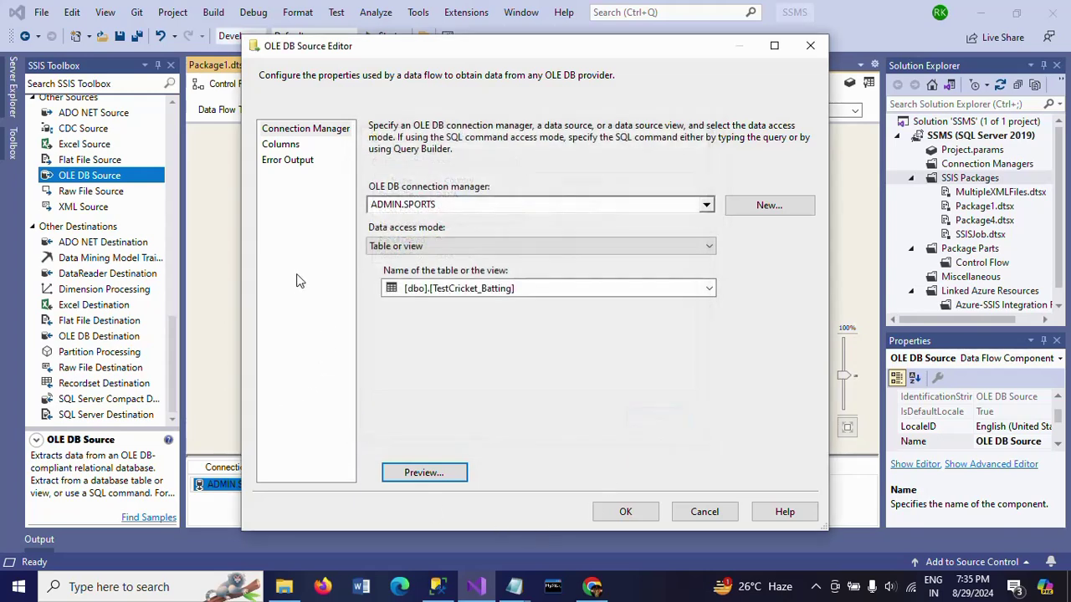
pyautogui.click(281, 148)
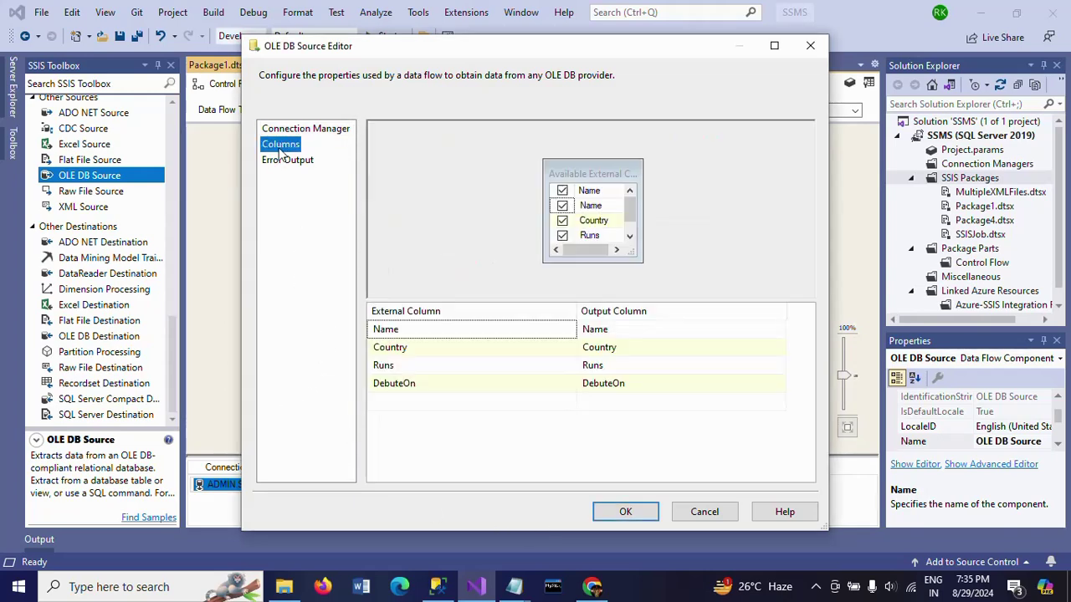
pyautogui.click(619, 510)
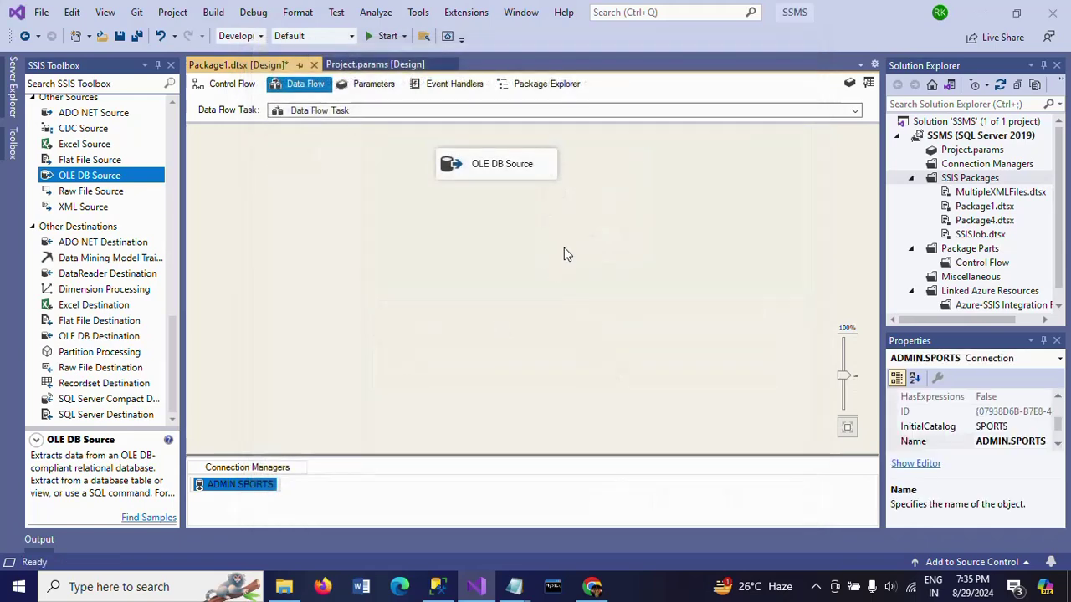
pyautogui.click(563, 255)
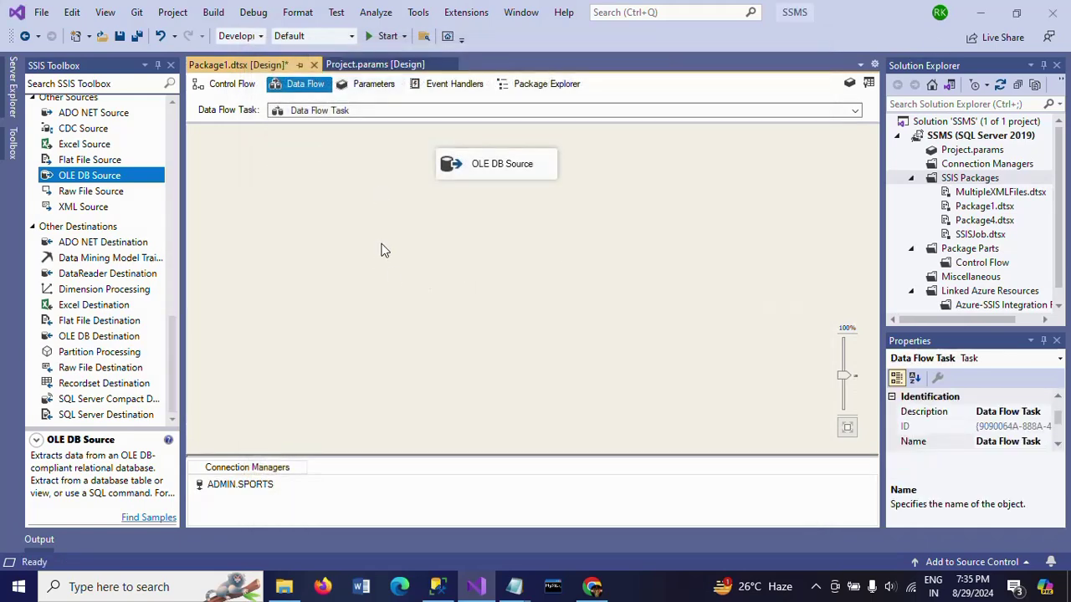
# Add a Derived Column transformation below the OLE DB Source and connect the source's output to it
pyautogui.click(173, 213)
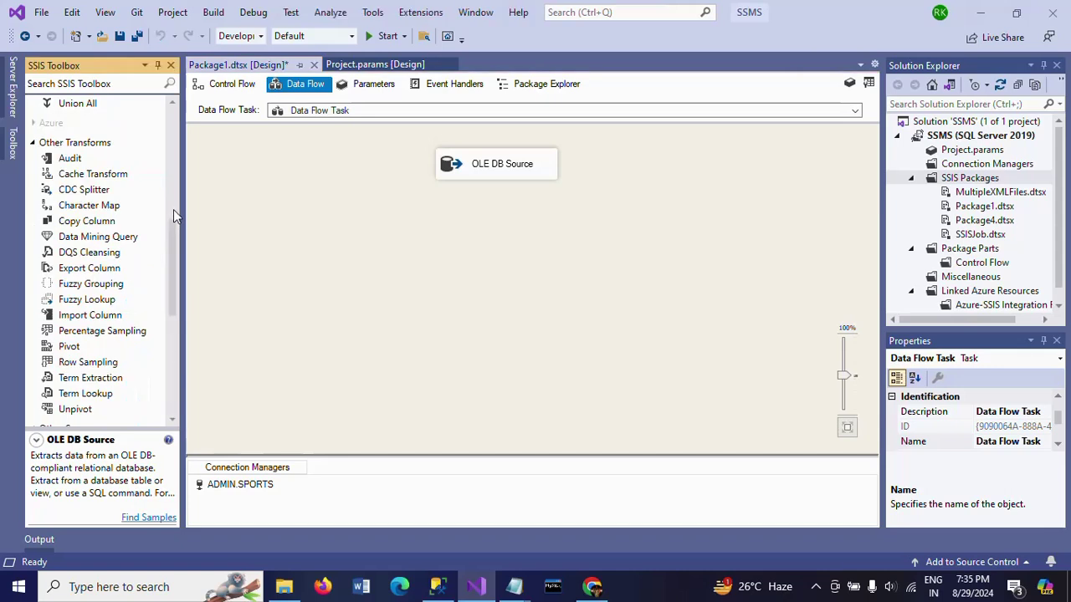
pyautogui.click(173, 209)
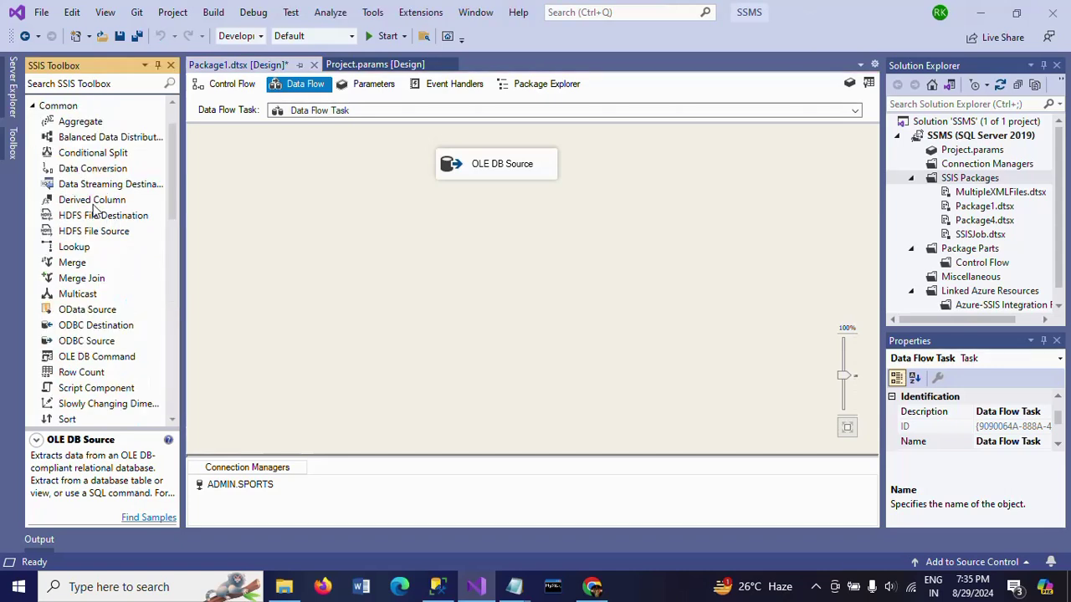
pyautogui.moveTo(97, 206); pyautogui.dragTo(546, 241)
pyautogui.click(502, 163)
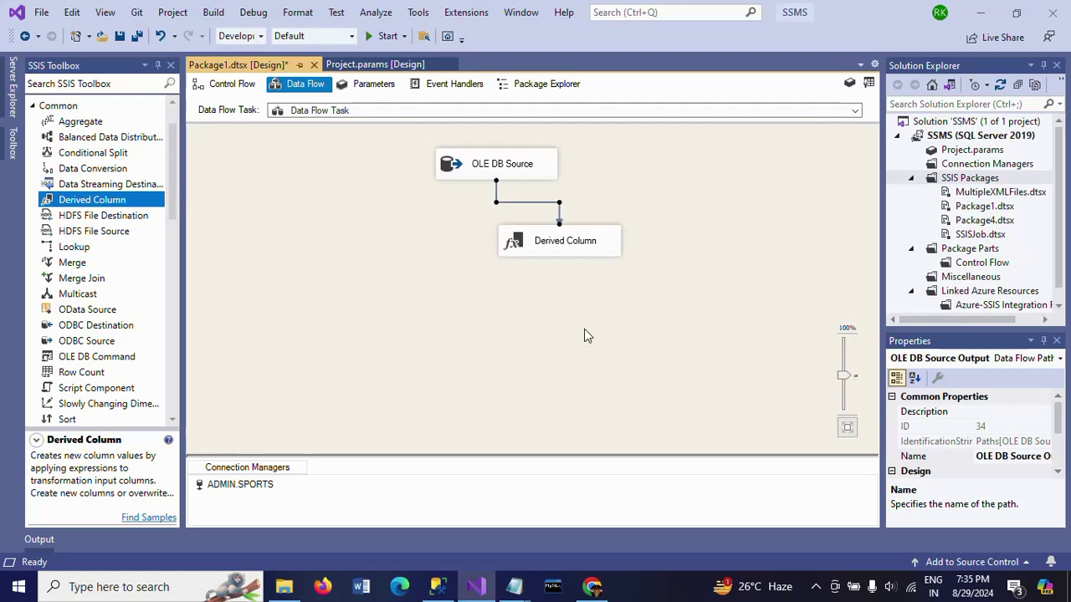
# In the Derived Column transformation, use the DebuteOn column as the expression and set it to Replace 'DebuteOn'
pyautogui.doubleClick(542, 247)
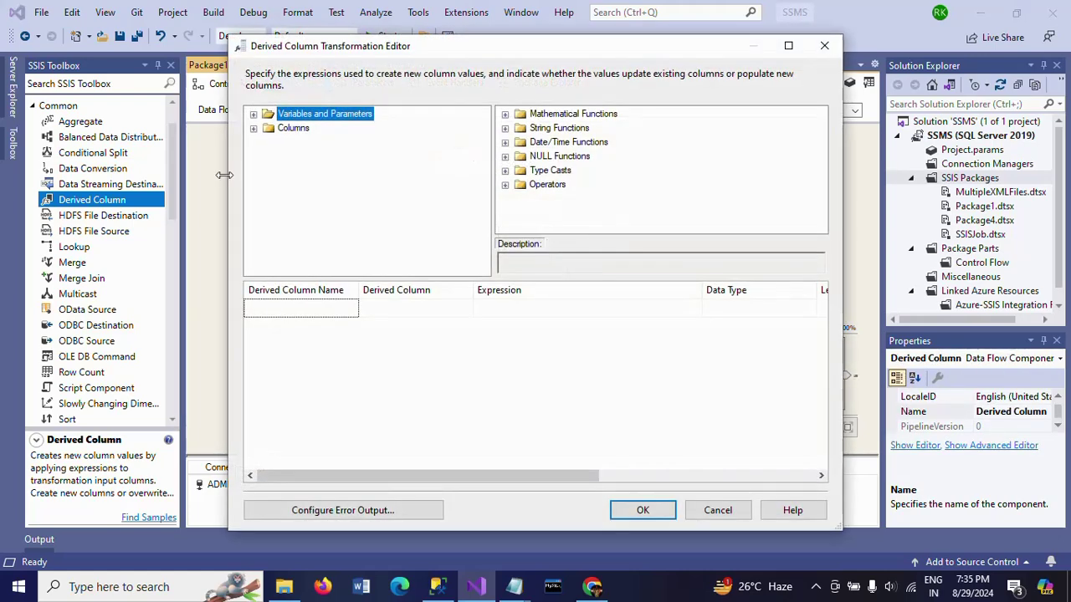
pyautogui.click(254, 129)
pyautogui.moveTo(323, 184); pyautogui.dragTo(530, 316)
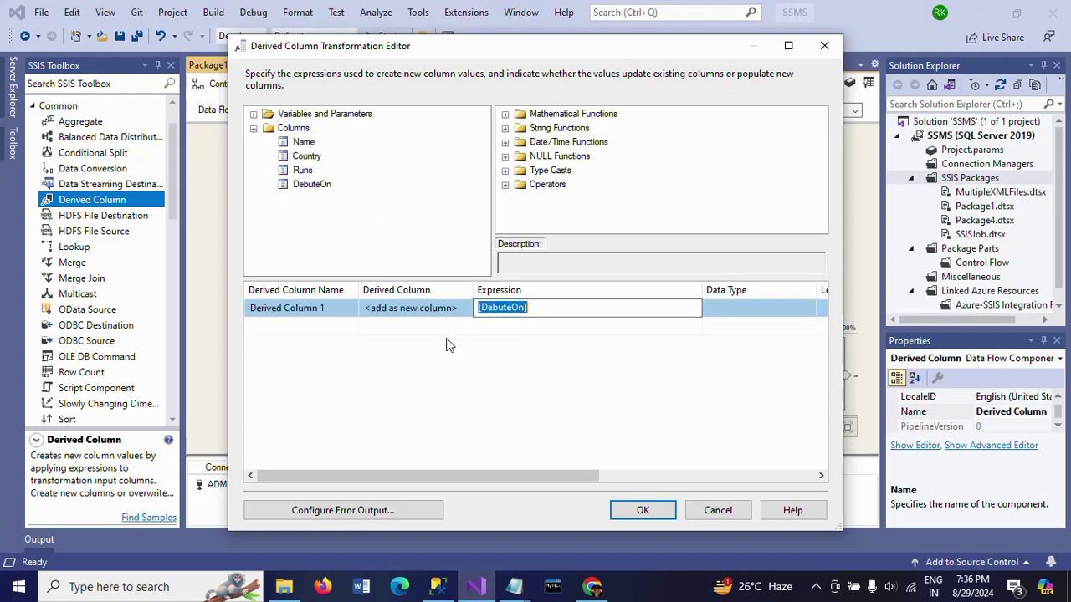
pyautogui.click(461, 309)
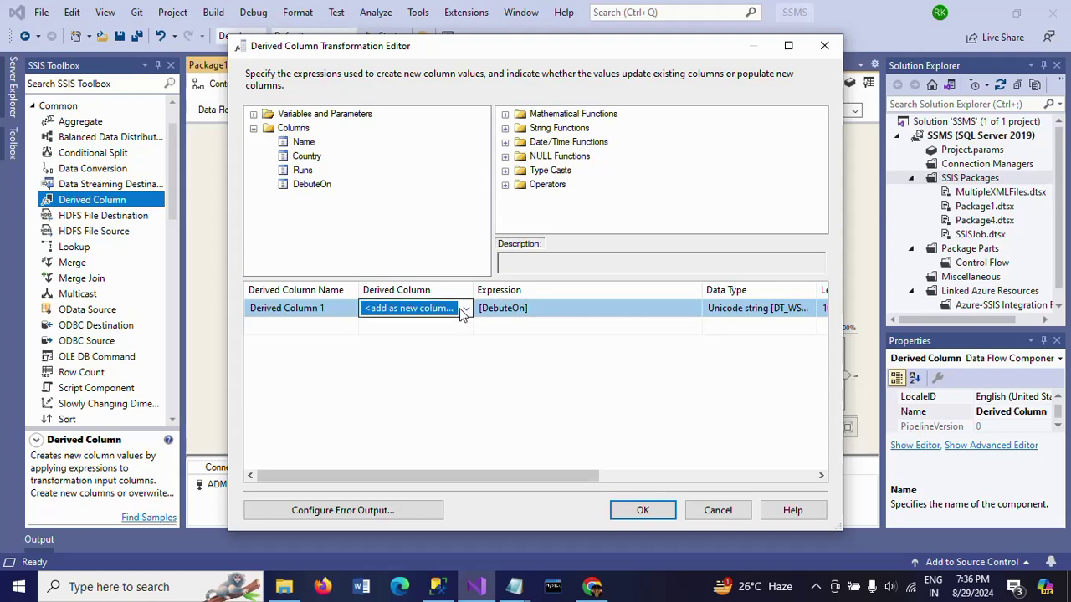
pyautogui.click(465, 308)
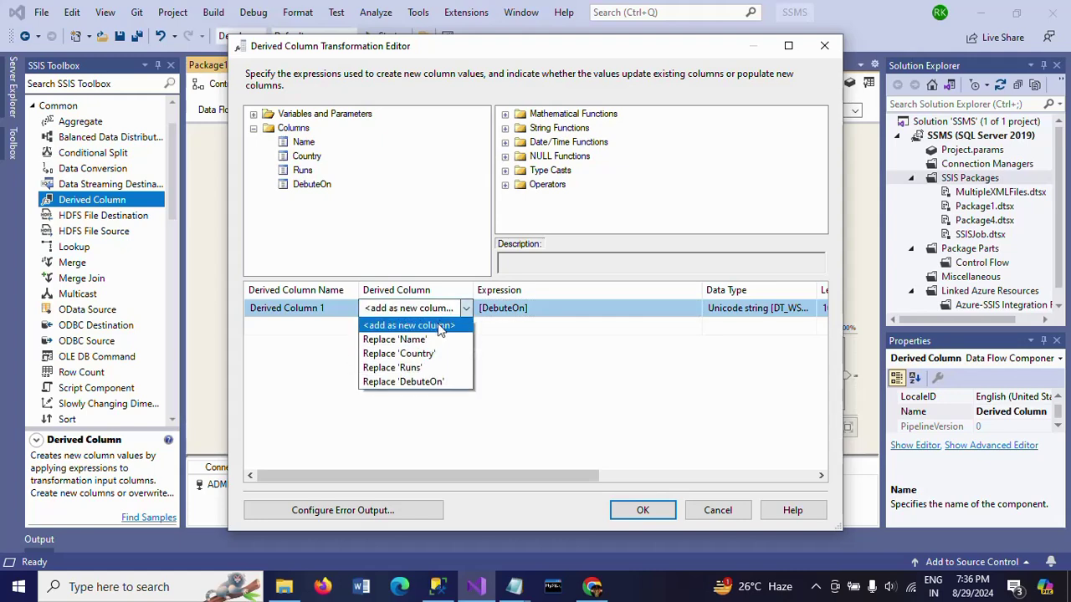
pyautogui.click(428, 382)
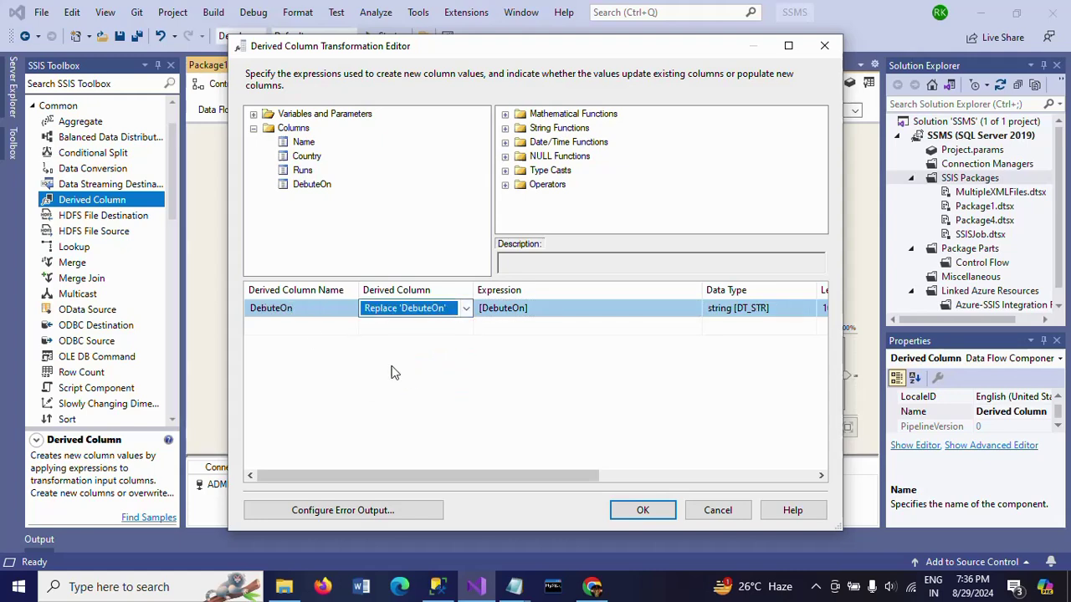
pyautogui.click(350, 337)
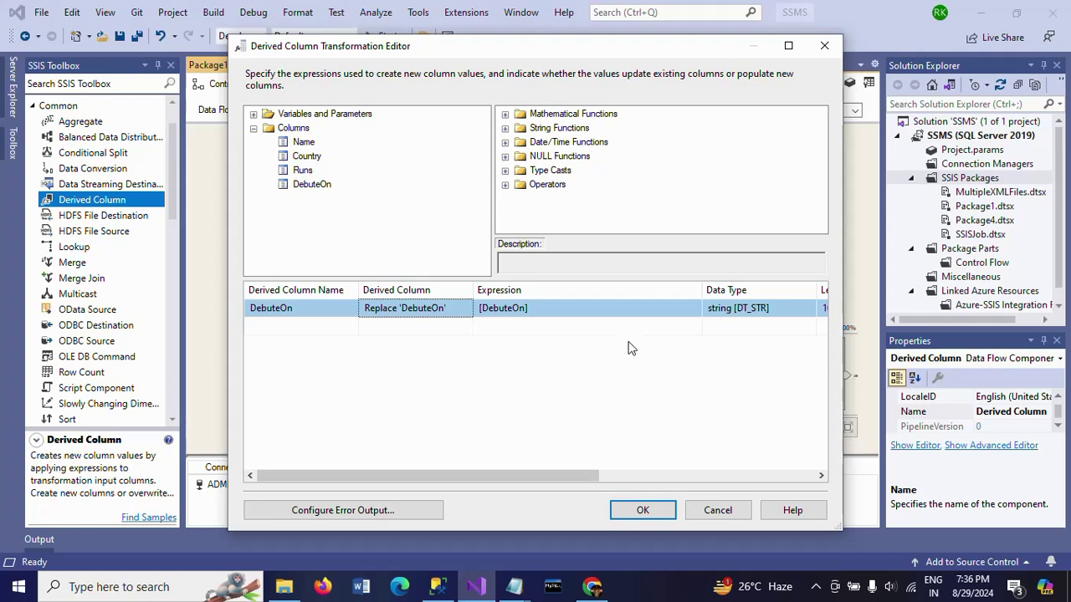
# Put the (DT_DBDATE) type cast in front of [DebuteOn] in the derived column's expression
pyautogui.click(646, 308)
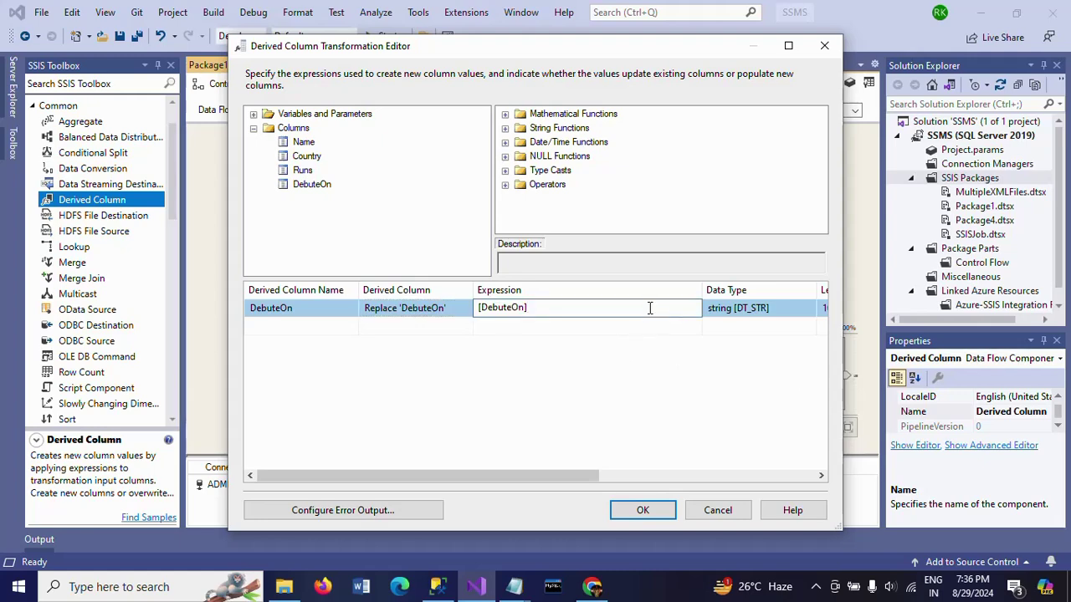
pyautogui.press('Left')
pyautogui.press('Left')
pyautogui.press('Left')
pyautogui.press('Left')
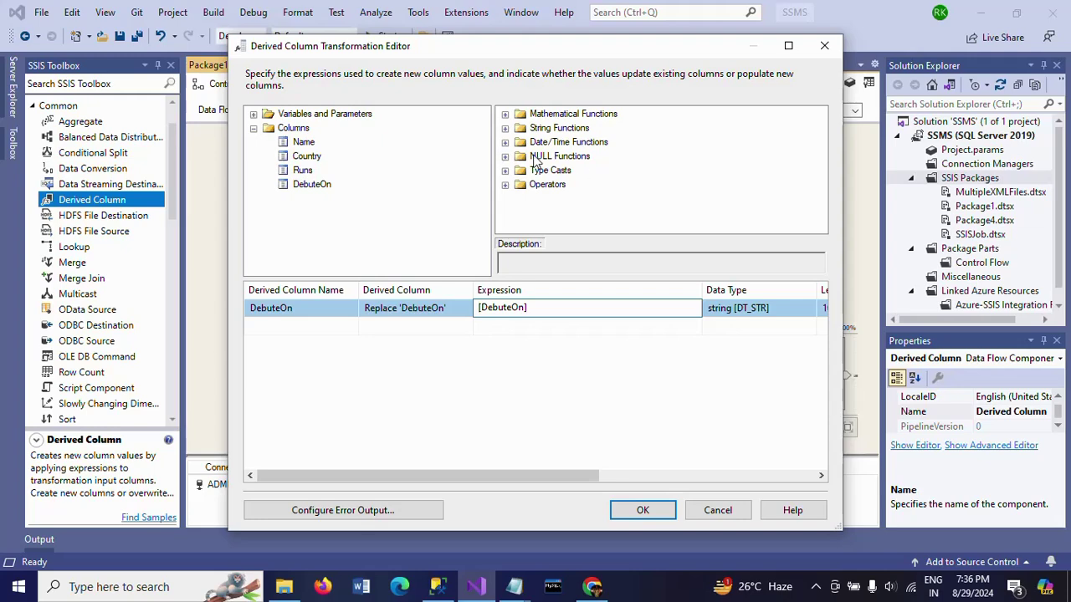
pyautogui.click(505, 143)
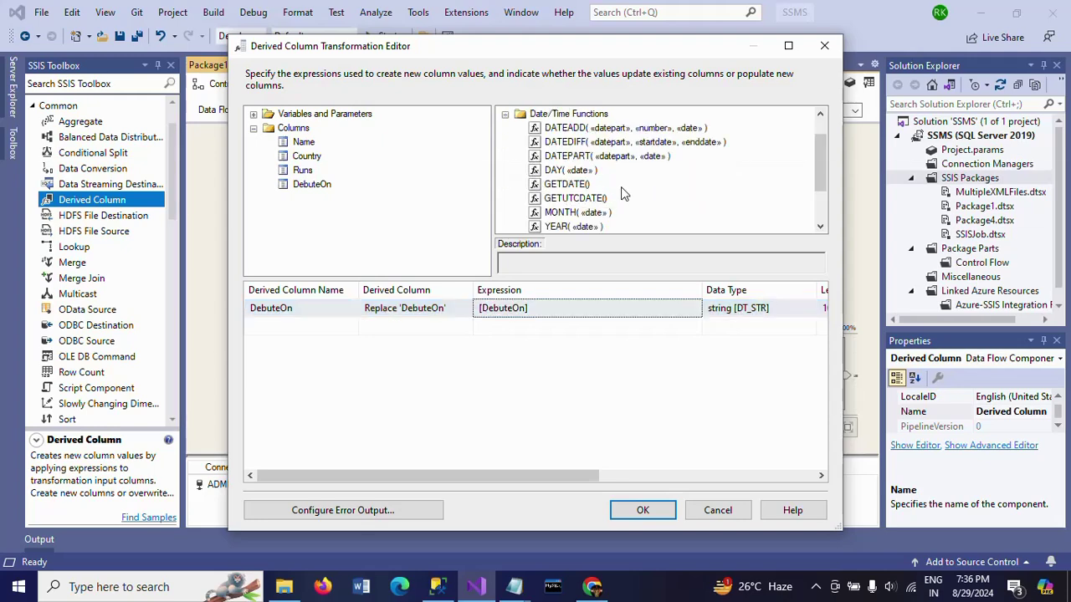
pyautogui.scroll(-2, 623, 186)
pyautogui.doubleClick(554, 210)
pyautogui.scroll(-4, 574, 208)
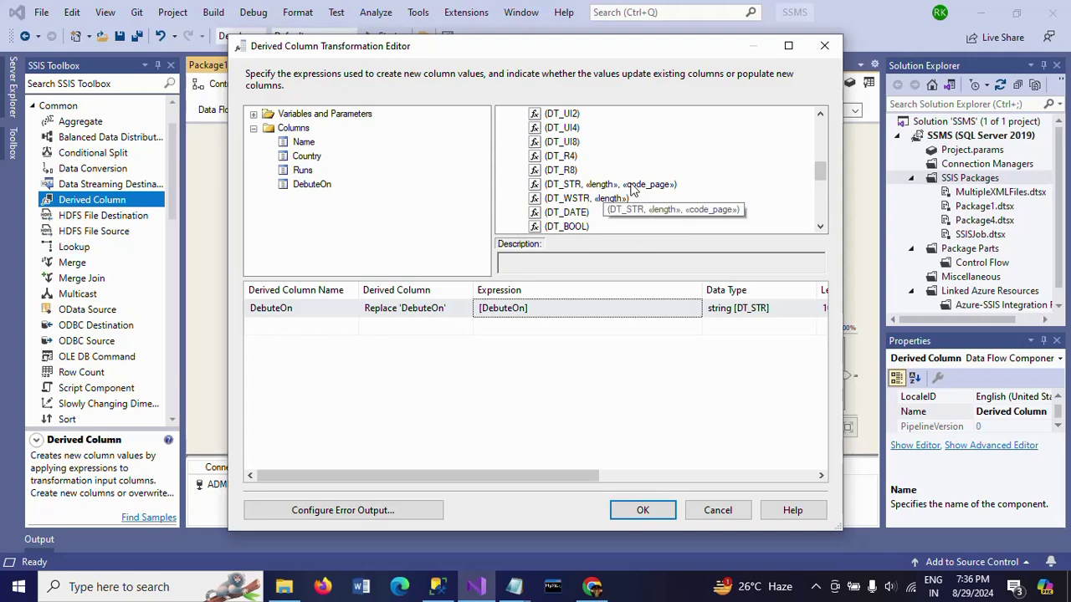
pyautogui.scroll(-1, 632, 190)
pyautogui.scroll(-2, 632, 190)
pyautogui.moveTo(570, 184); pyautogui.dragTo(490, 322)
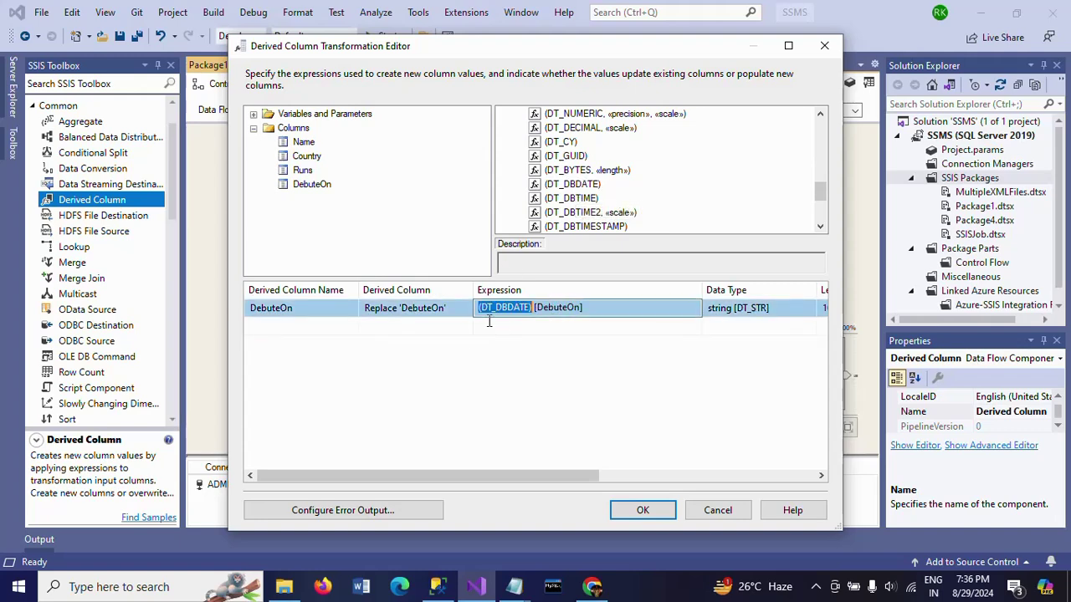
pyautogui.click(611, 349)
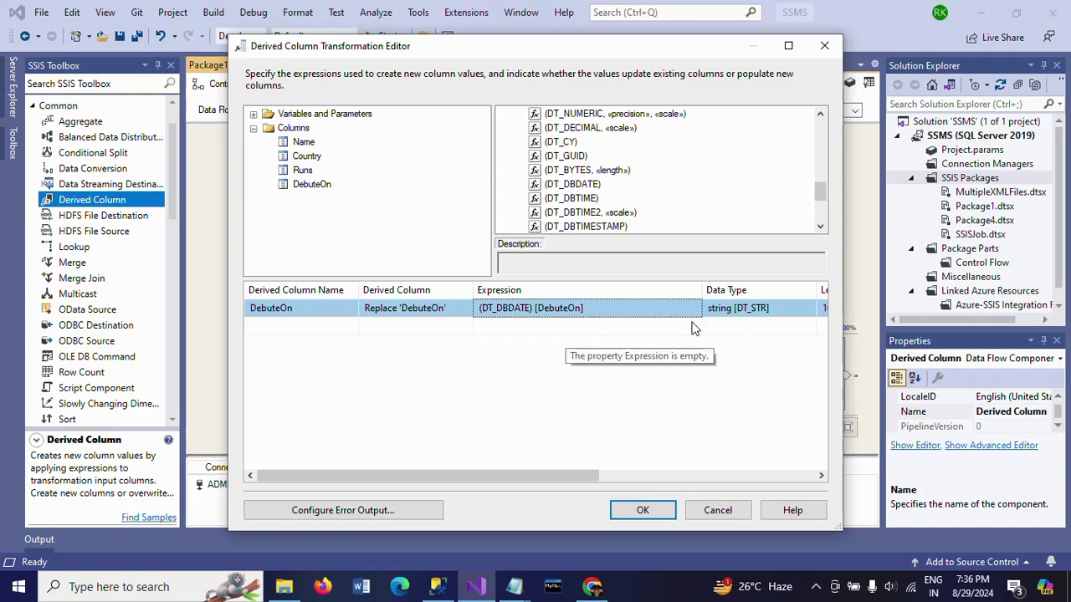
pyautogui.click(628, 313)
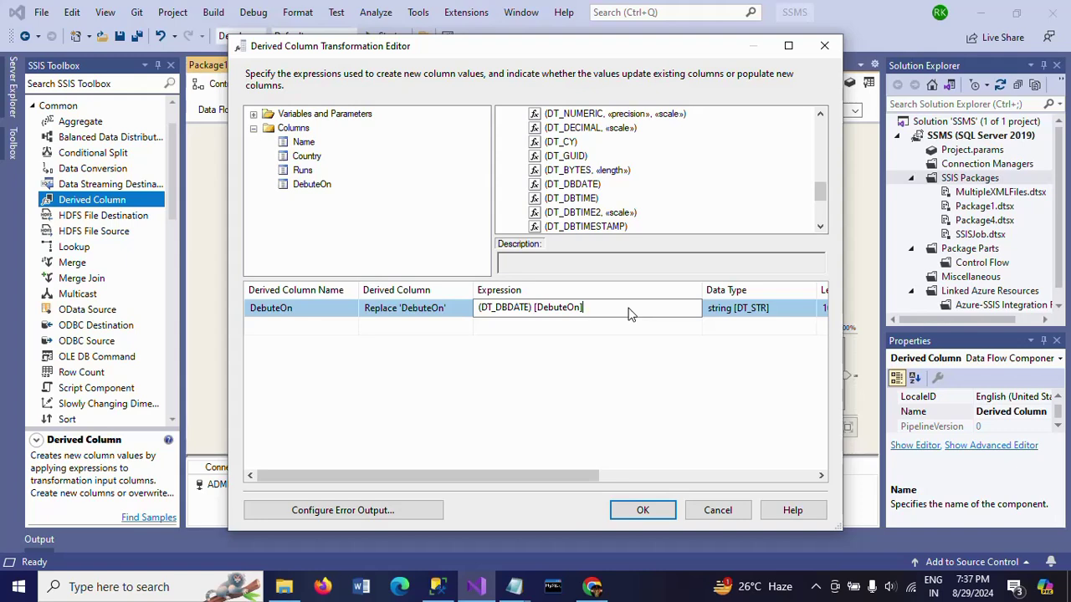
# Switch to the untitled Notepad note to reread the target date format, and return to Visual Studio
pyautogui.click(514, 586)
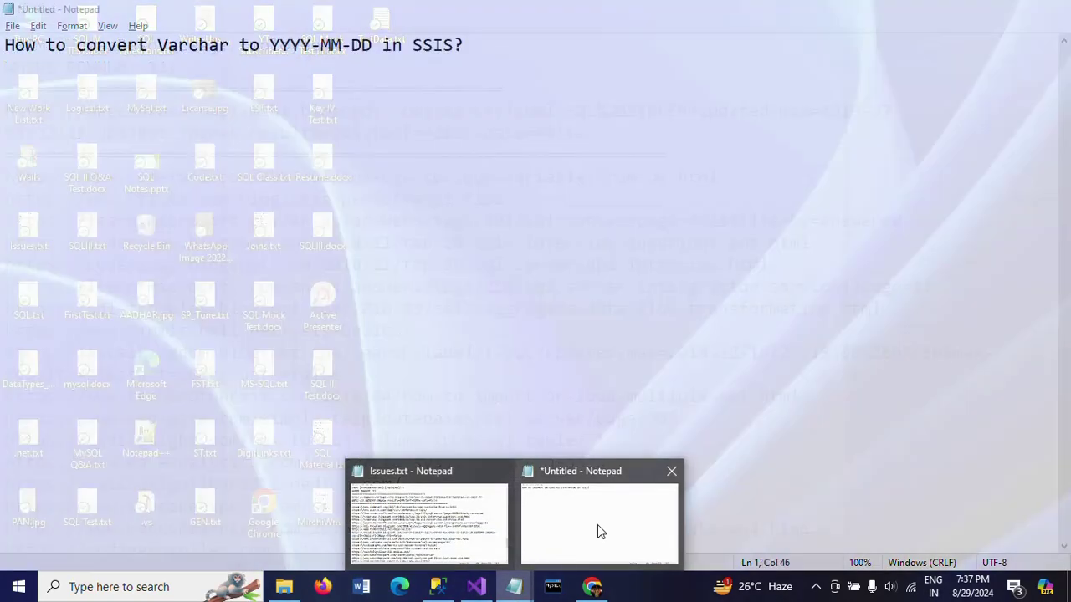
pyautogui.click(597, 525)
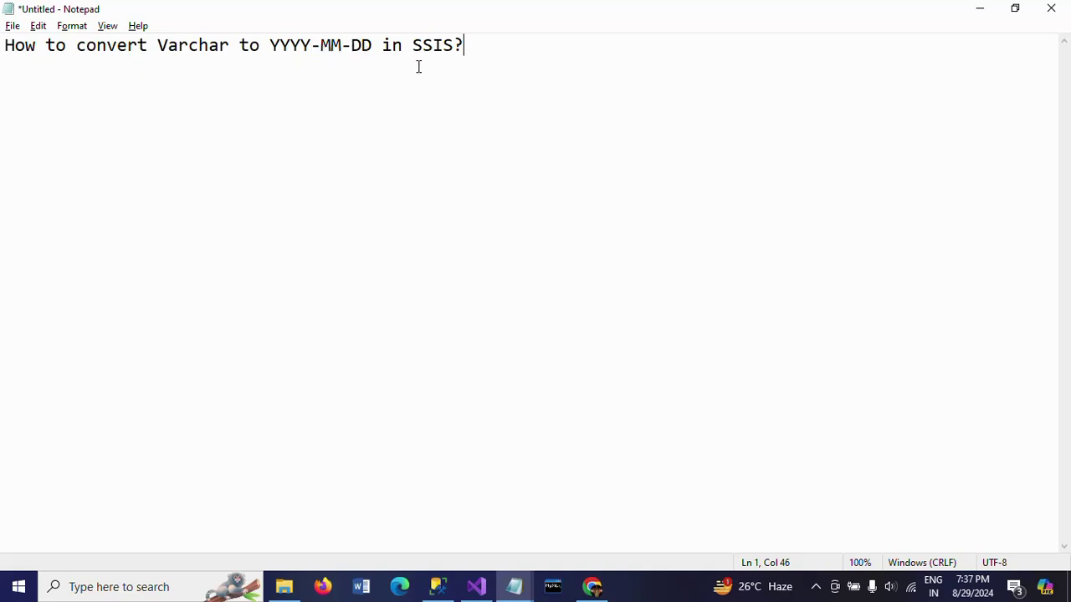
pyautogui.hotkey('alt', 'Tab')
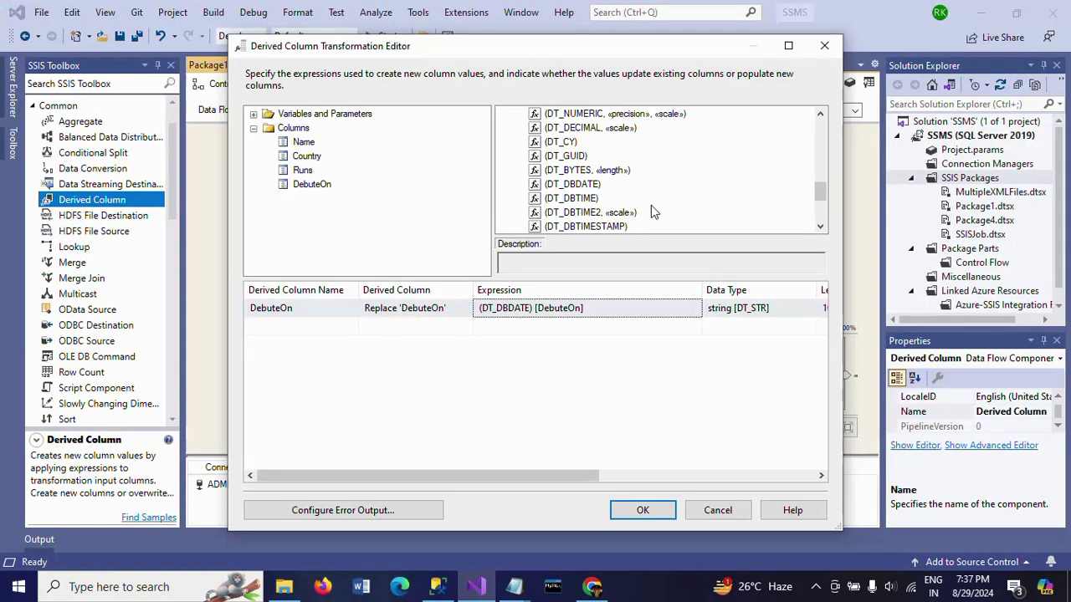
# Prefix the expression with a DT_WSTR cast of length 10, giving (DT_WSTR, 10)(DT_DBDATE) [DebuteOn], and accept the Derived Column settings
pyautogui.scroll(-2, 658, 201)
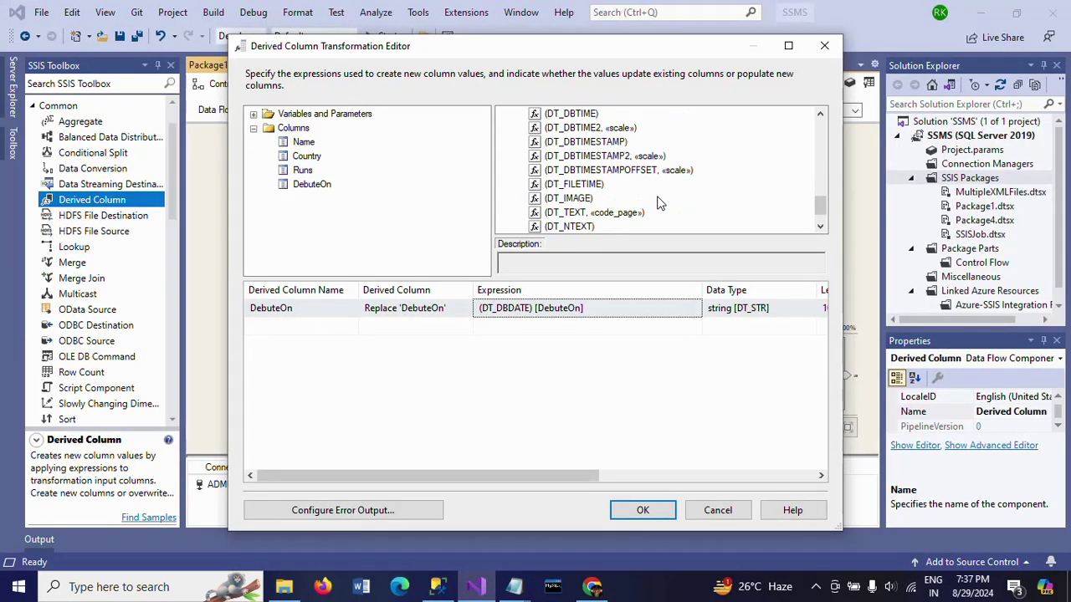
pyautogui.scroll(-1, 658, 201)
pyautogui.scroll(6, 658, 201)
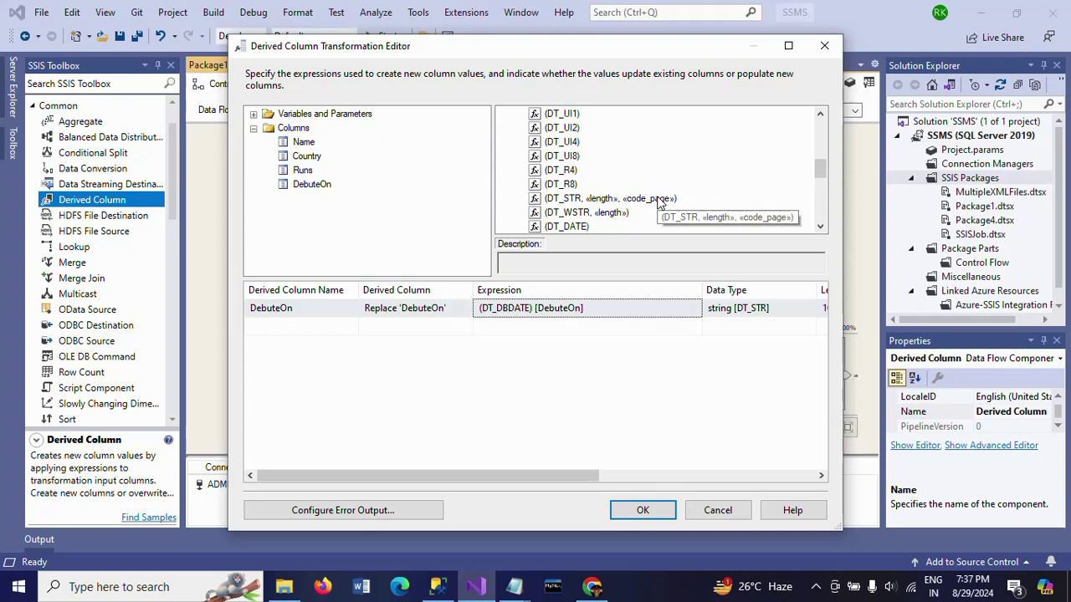
pyautogui.moveTo(585, 214); pyautogui.dragTo(479, 310)
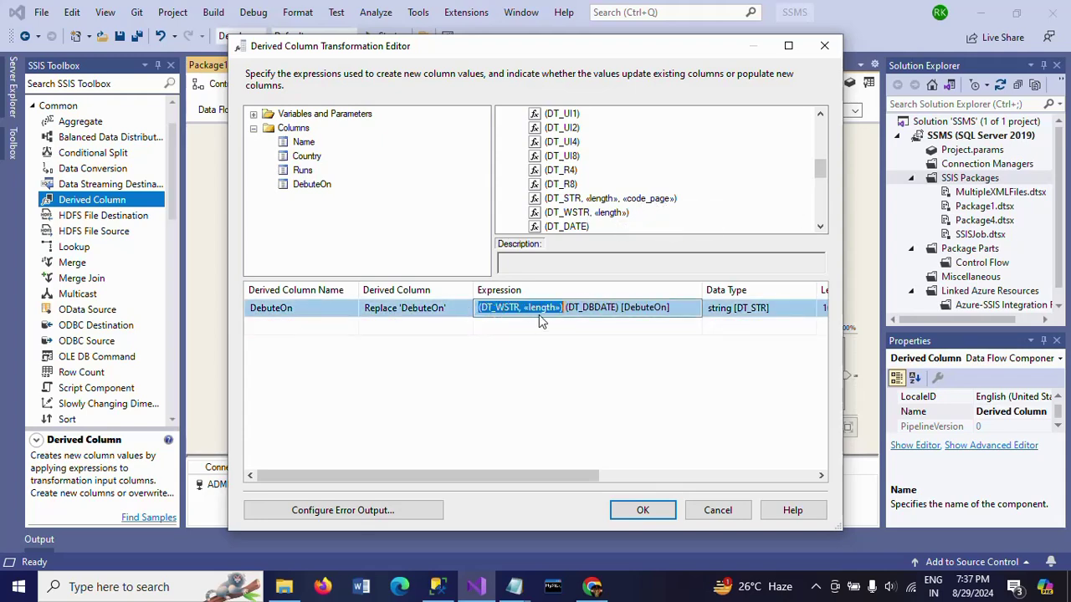
pyautogui.doubleClick(539, 312)
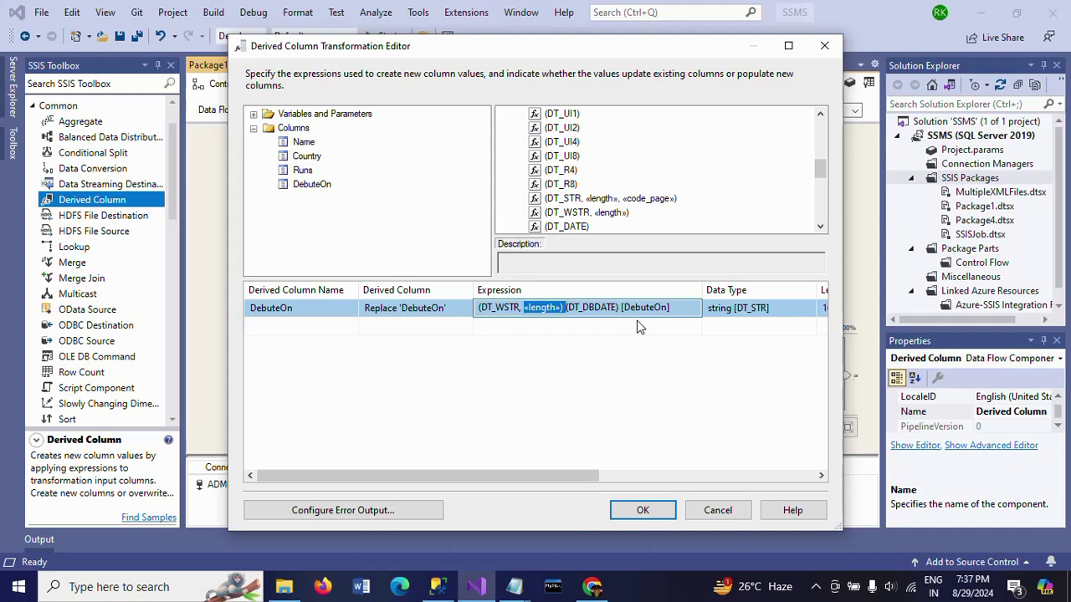
pyautogui.write('10')
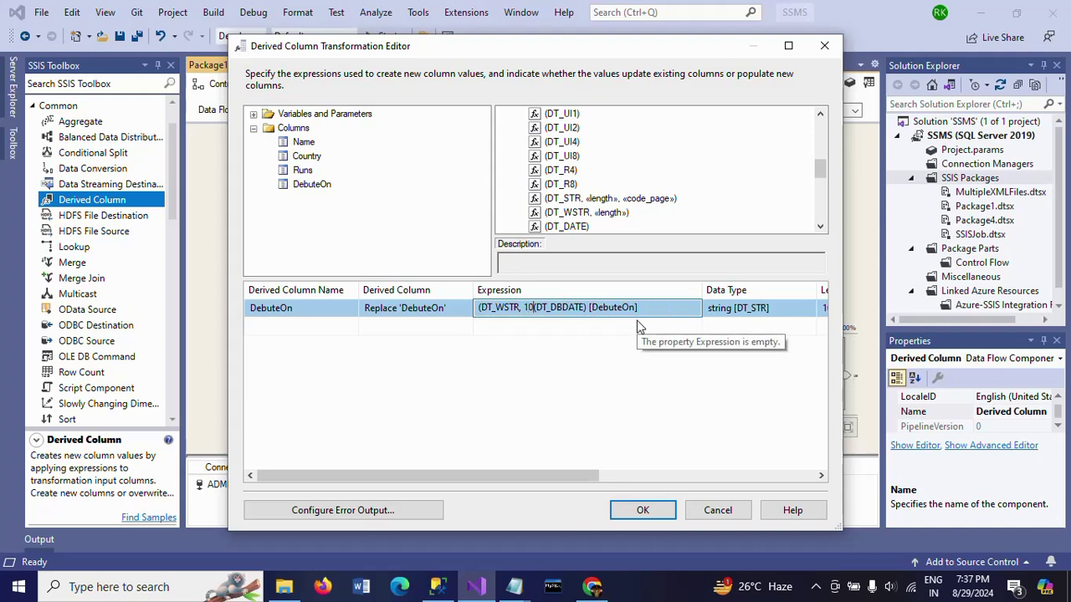
pyautogui.write(')')
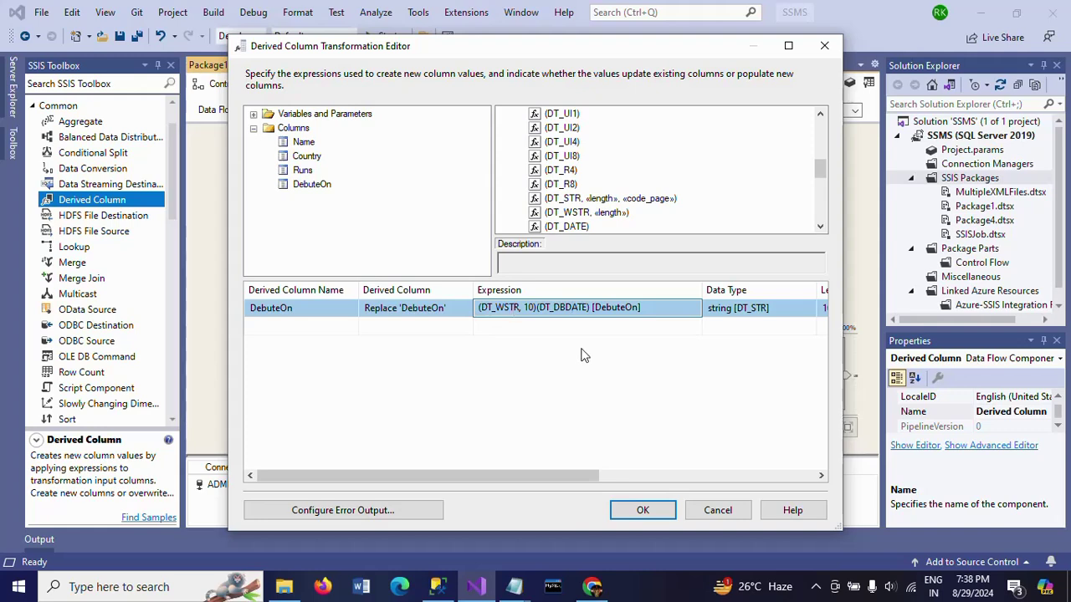
pyautogui.click(639, 357)
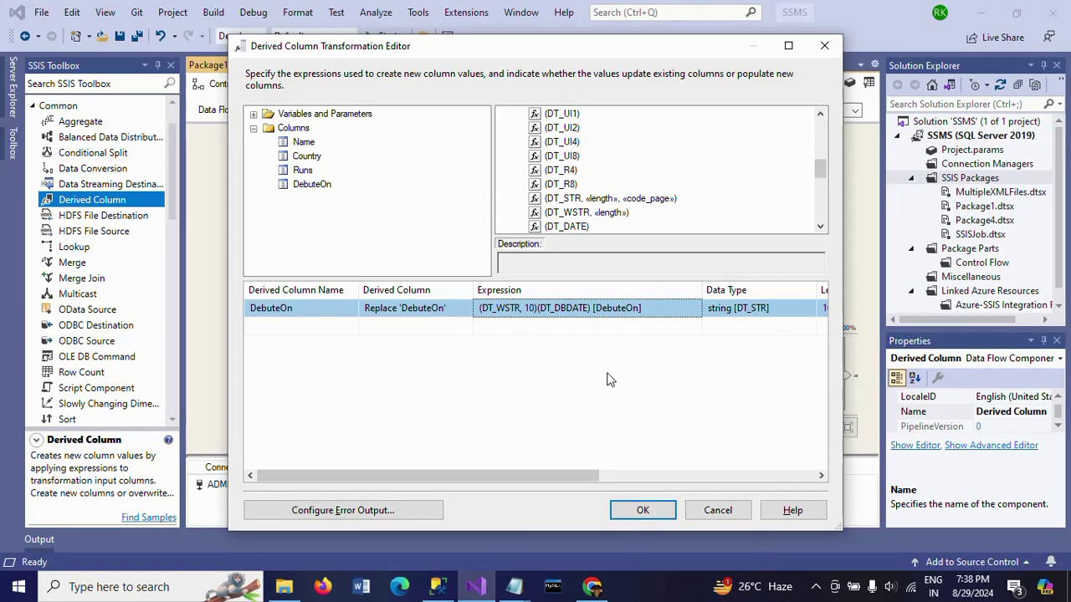
pyautogui.click(666, 309)
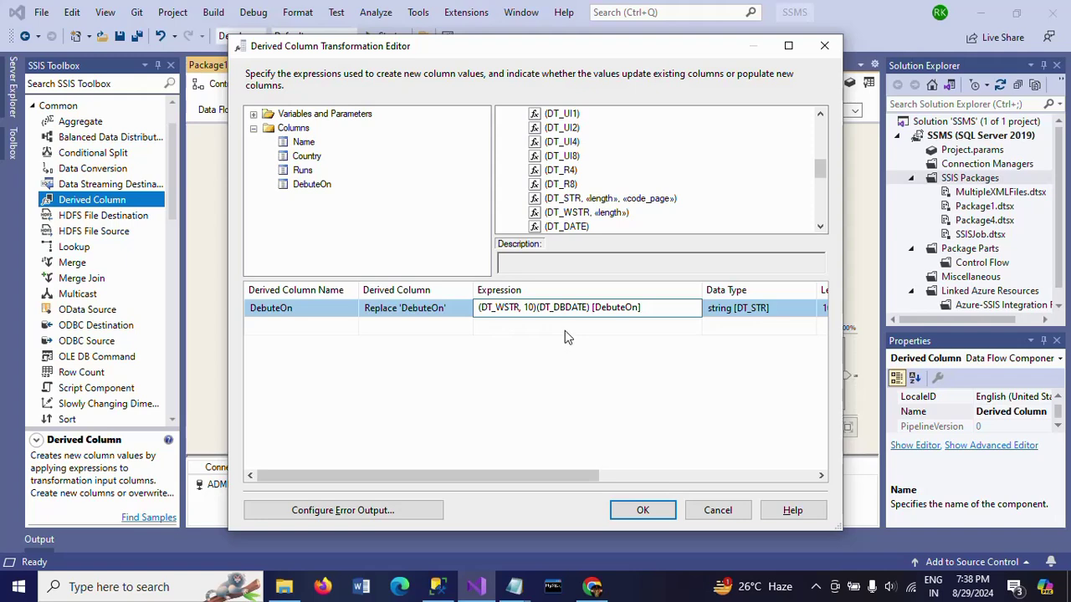
pyautogui.click(641, 511)
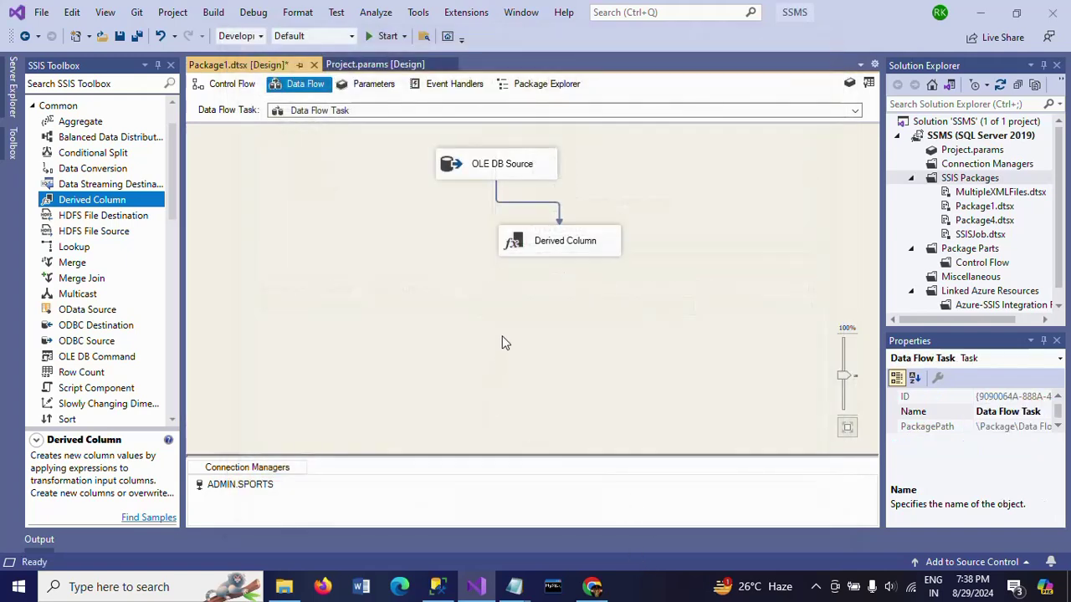
# Add a Flat File Destination below the Derived Column and connect the Derived Column's output to it
pyautogui.click(407, 335)
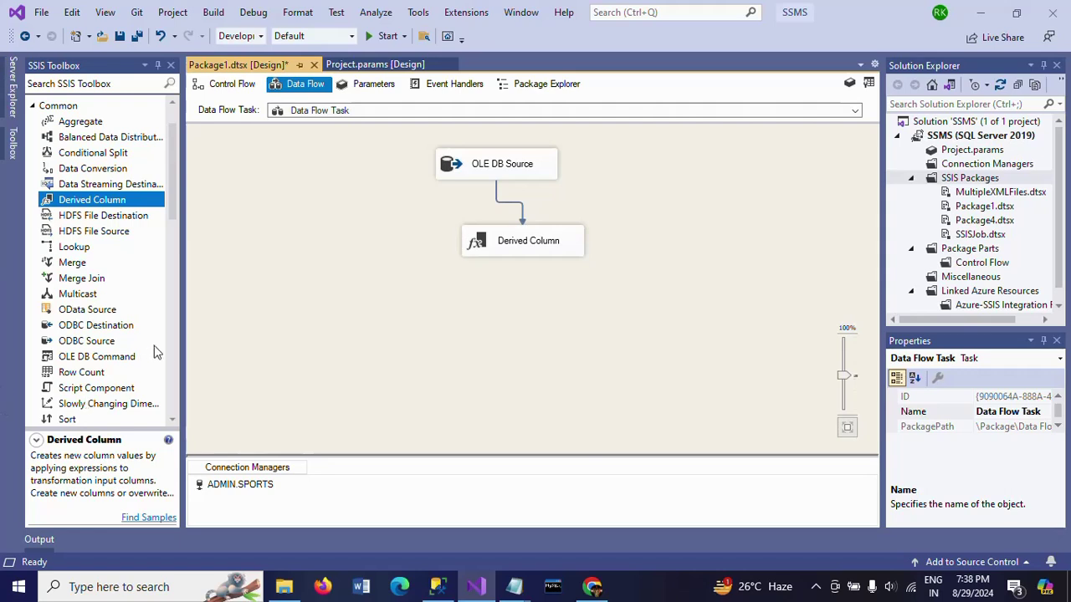
pyautogui.scroll(-15, 172, 359)
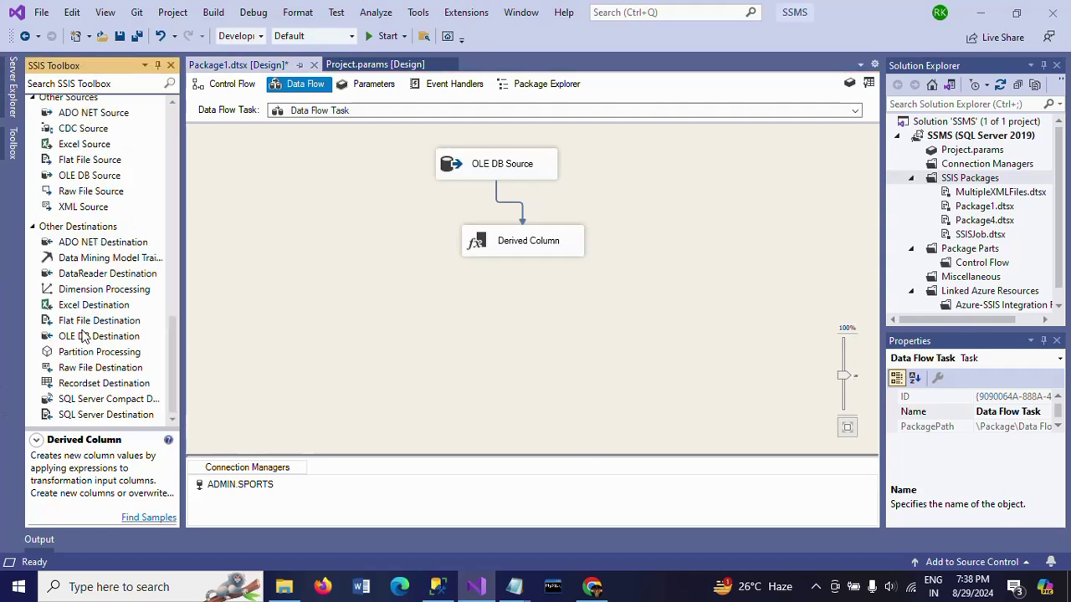
pyautogui.moveTo(100, 323); pyautogui.dragTo(455, 302)
pyautogui.click(522, 241)
pyautogui.moveTo(522, 266); pyautogui.dragTo(530, 326)
pyautogui.click(477, 348)
# In the Flat File Destination, create a new Delimited flat file connection that uses TestData.txt on the Desktop, and check the file's contents
pyautogui.doubleClick(484, 328)
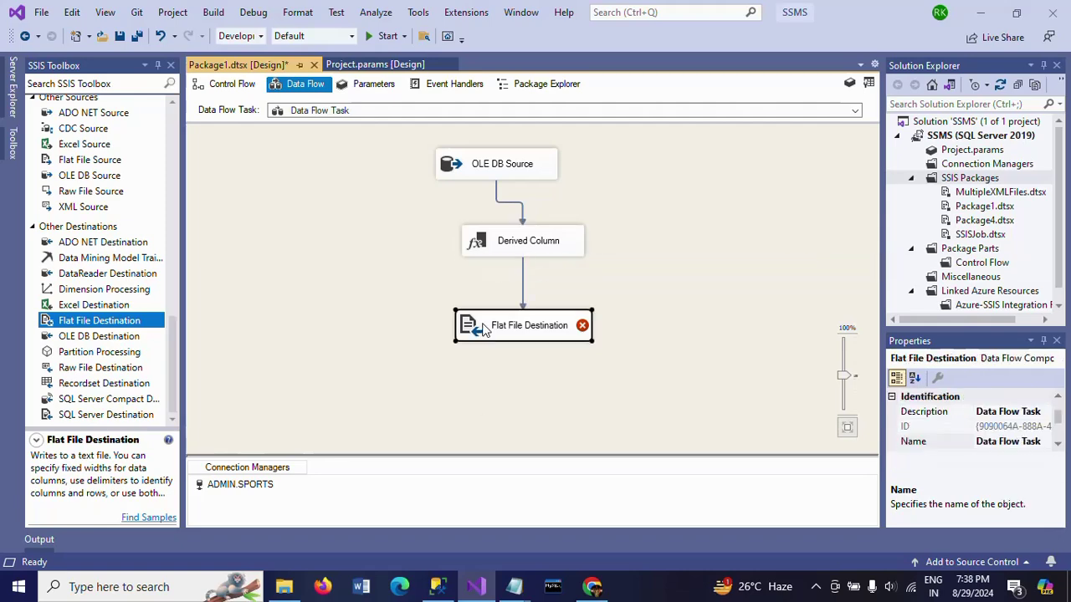
pyautogui.click(765, 158)
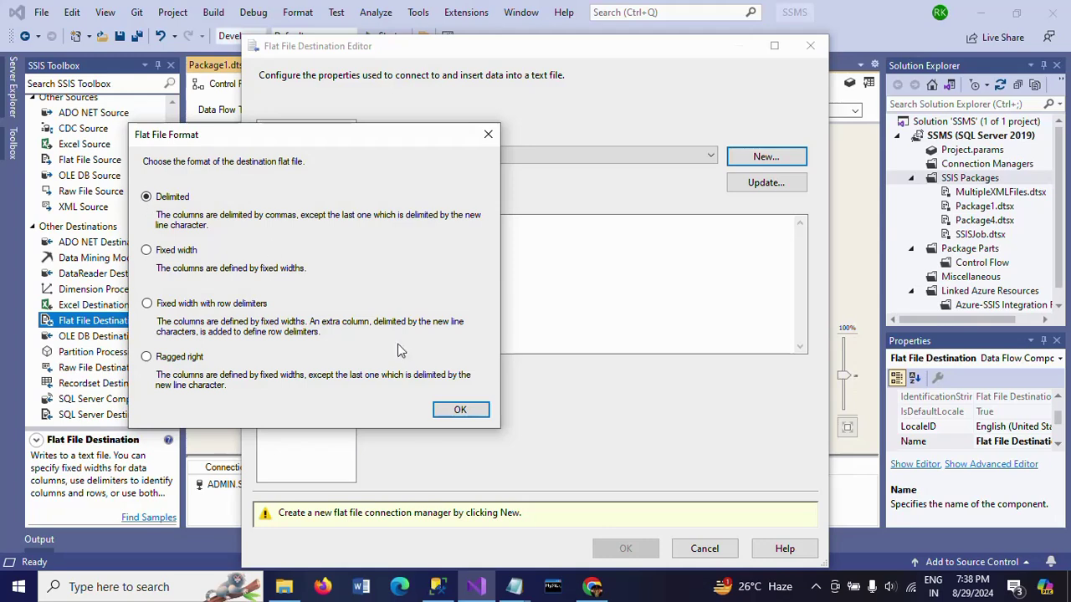
pyautogui.click(466, 416)
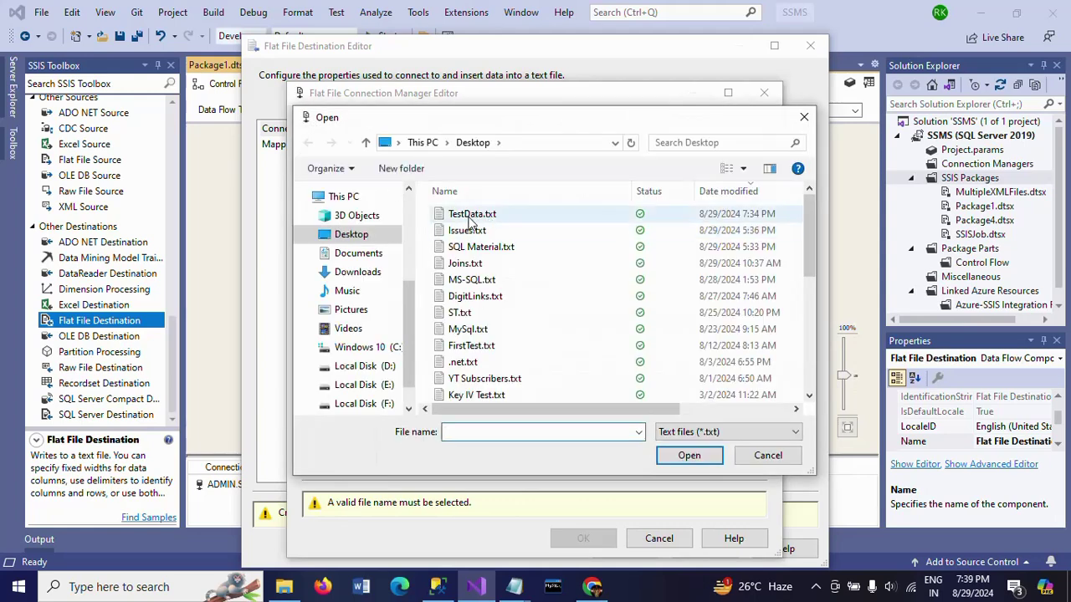
pyautogui.doubleClick(471, 216)
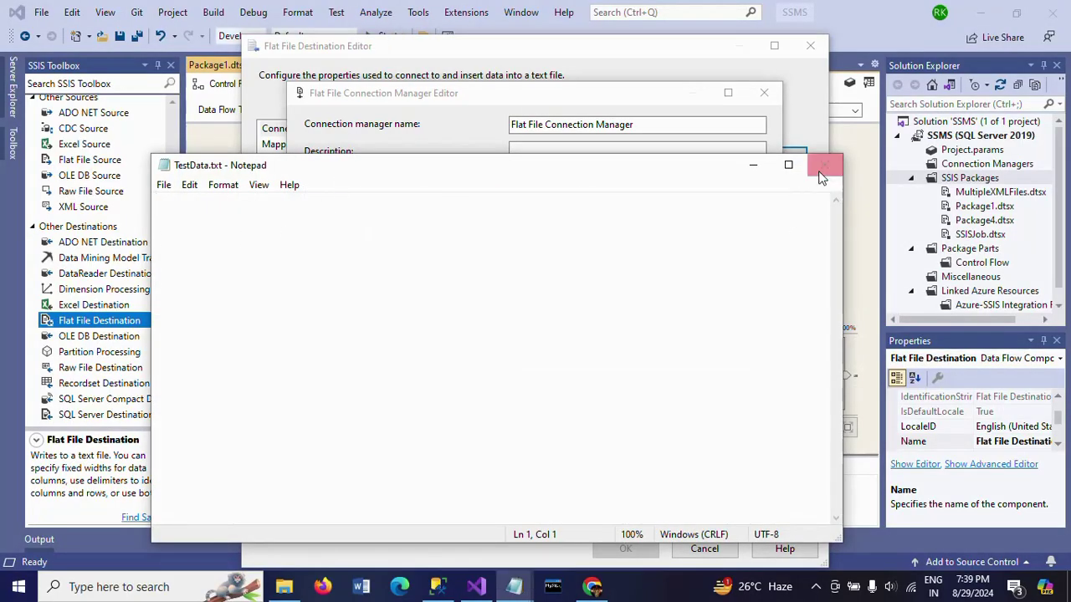
pyautogui.click(824, 164)
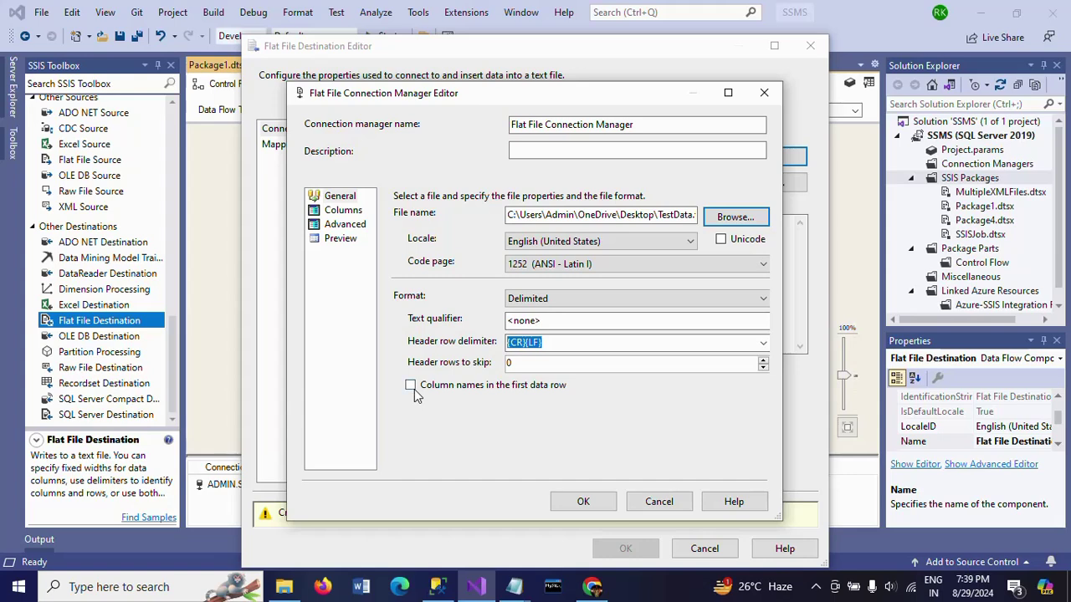
# Enable column names in the first data row, review the column, advanced and preview settings, and accept the flat file connection
pyautogui.click(411, 387)
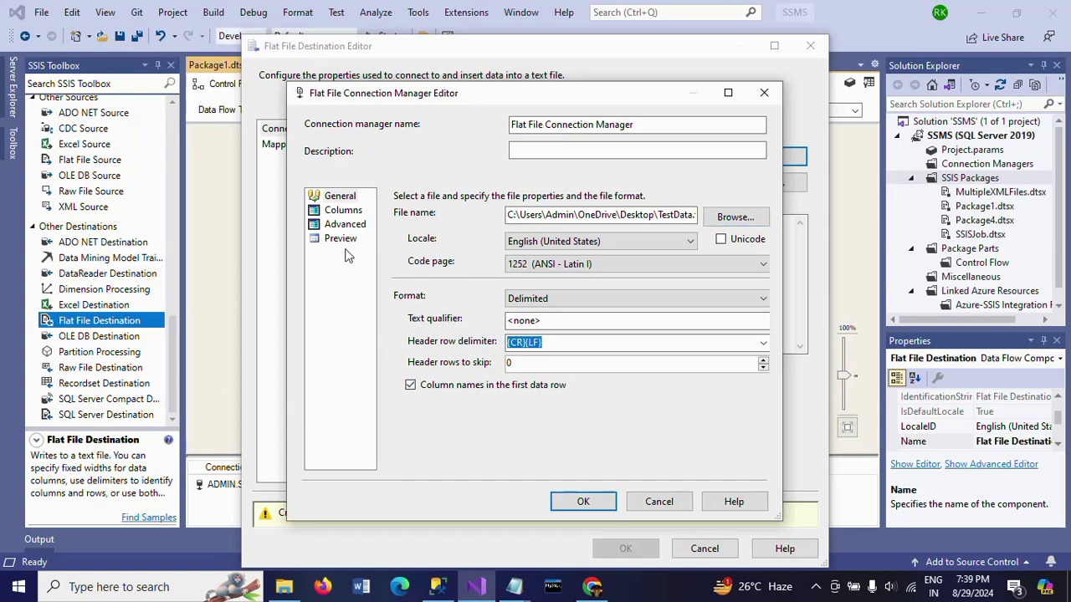
pyautogui.click(365, 211)
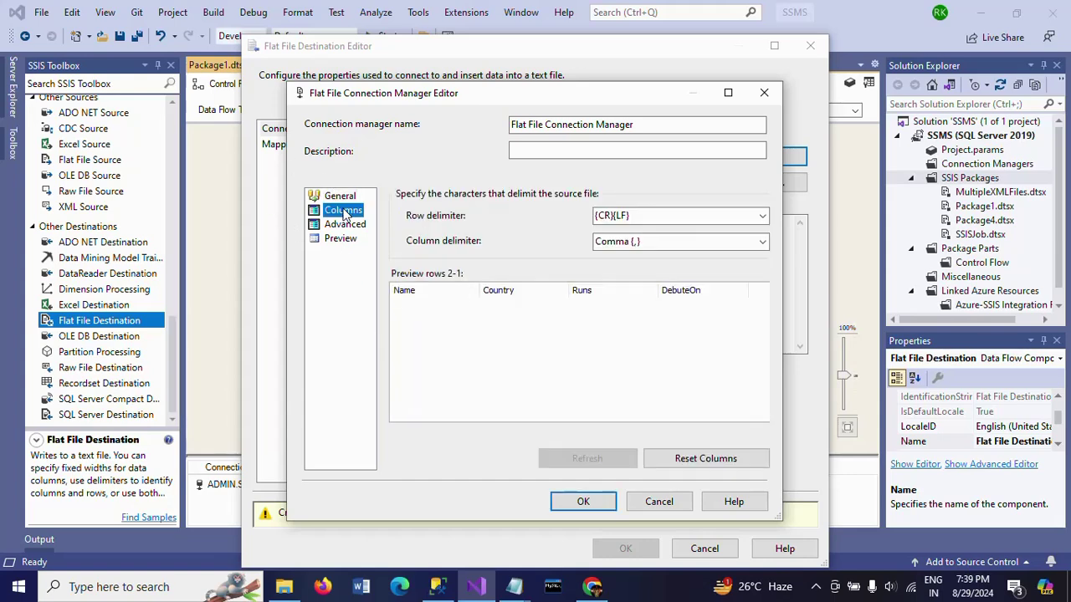
pyautogui.click(347, 224)
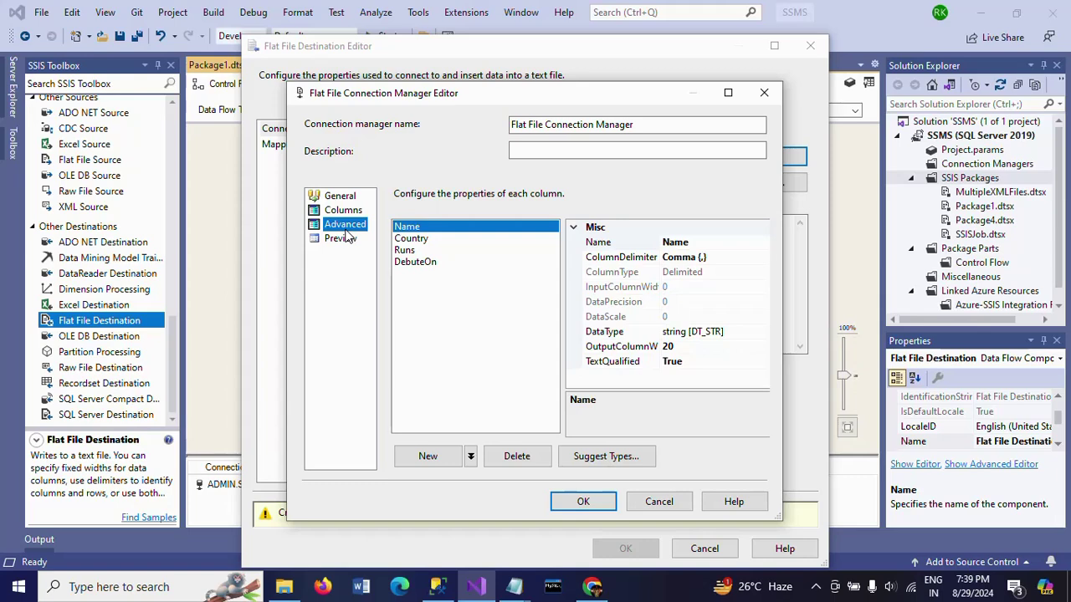
pyautogui.click(347, 240)
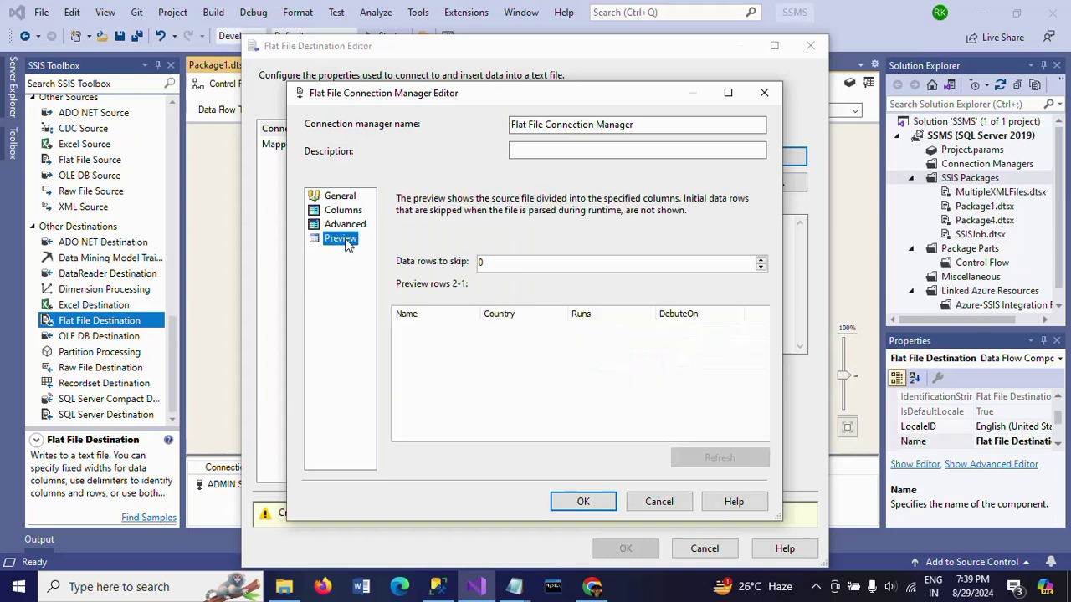
pyautogui.click(590, 505)
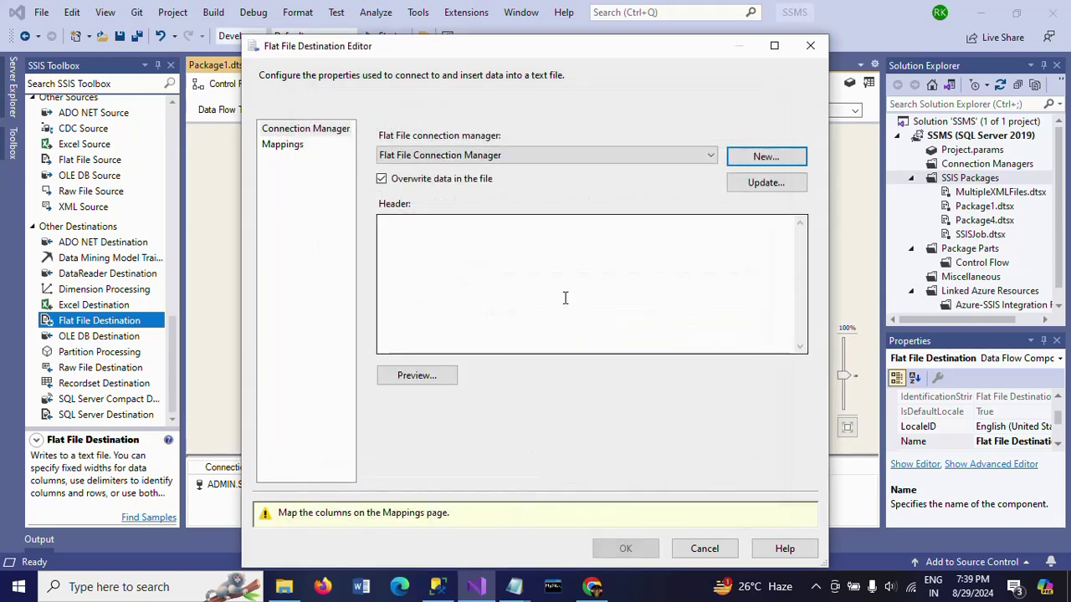
# Accept the Flat File Destination's mappings of Name, Country, Runs and DebuteOn, and shift the Derived Column box slightly to the right
pyautogui.click(282, 144)
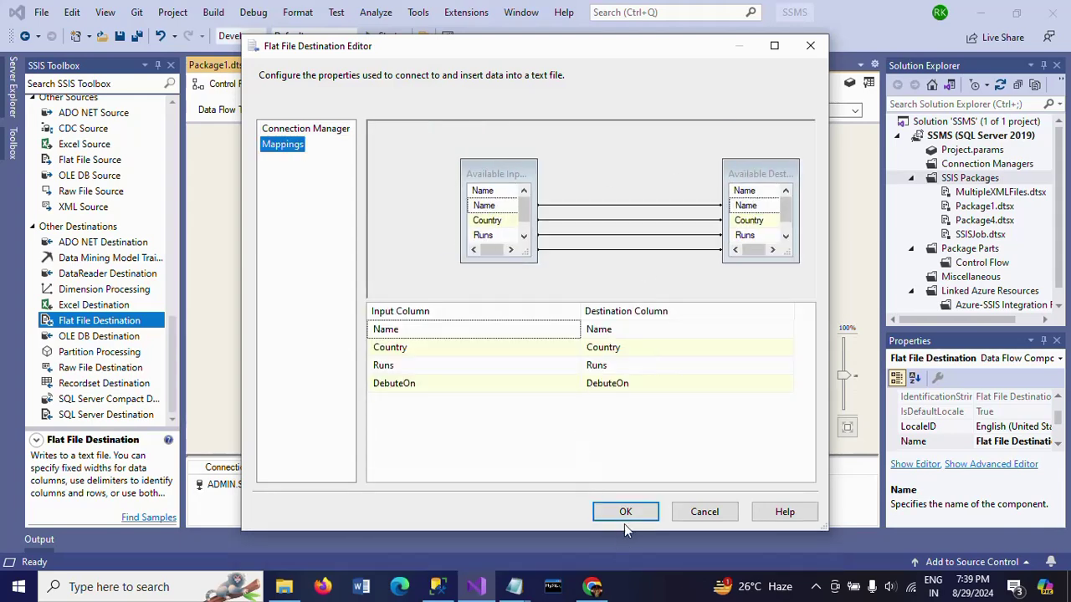
pyautogui.click(629, 514)
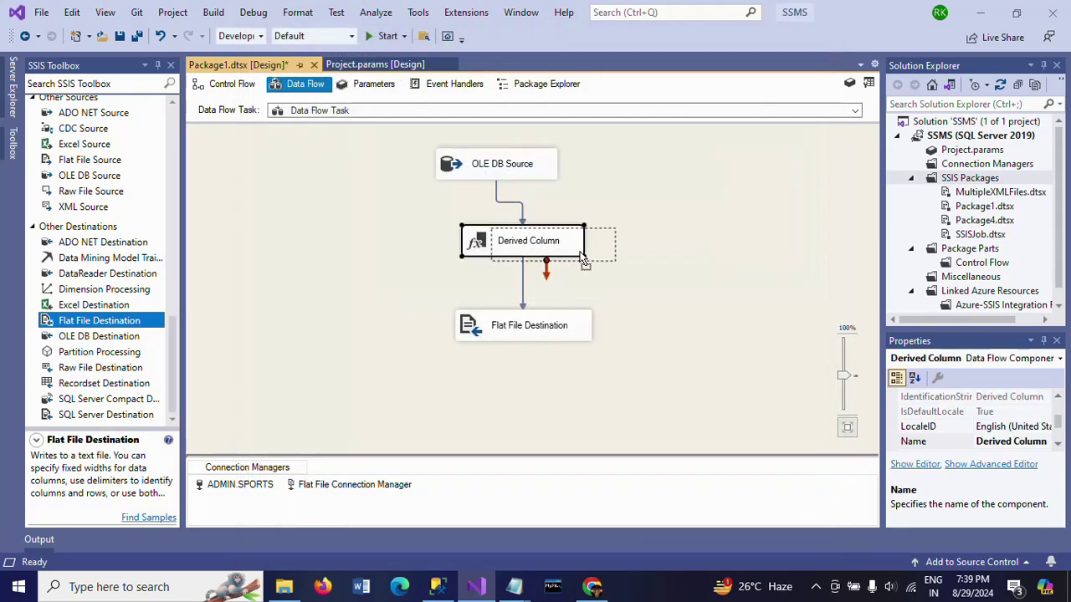
pyautogui.moveTo(548, 255); pyautogui.dragTo(587, 261)
pyautogui.click(699, 326)
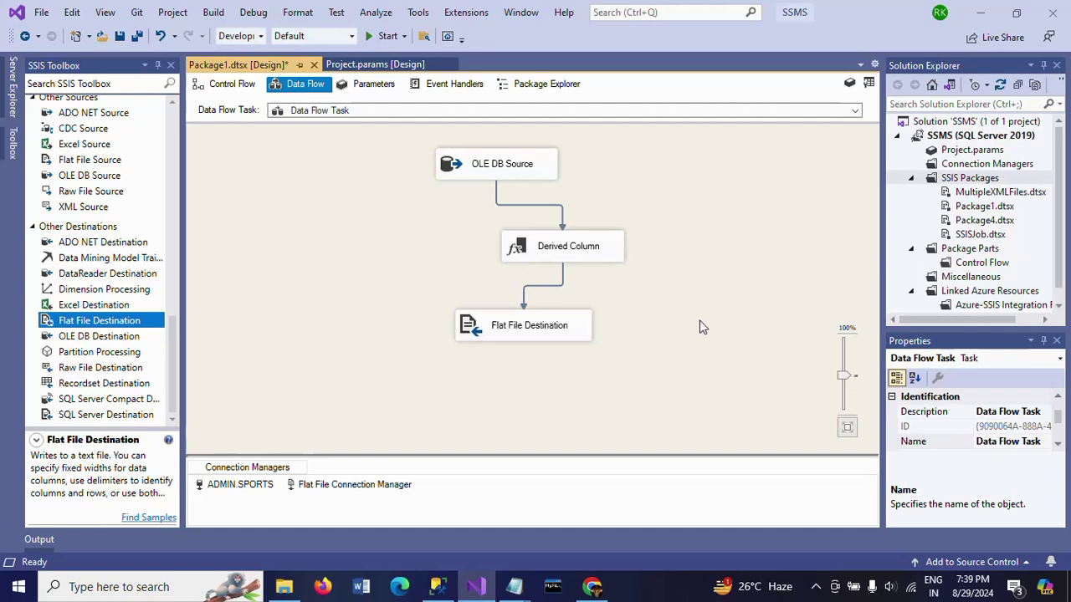
# Execute the Data Flow Task and stop debugging once the run has finished
pyautogui.rightClick(292, 255)
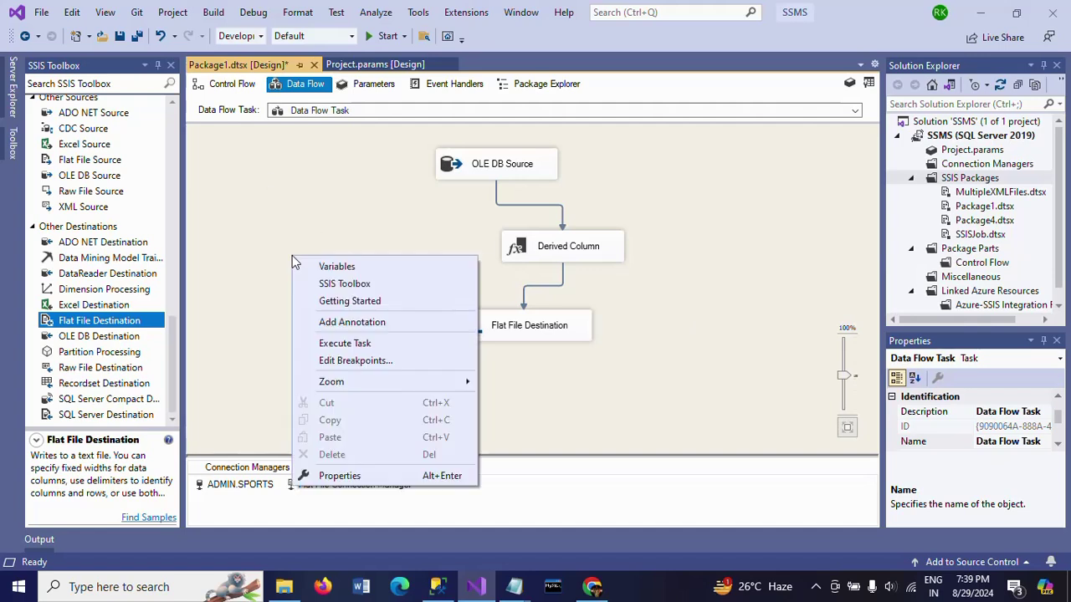
pyautogui.click(326, 343)
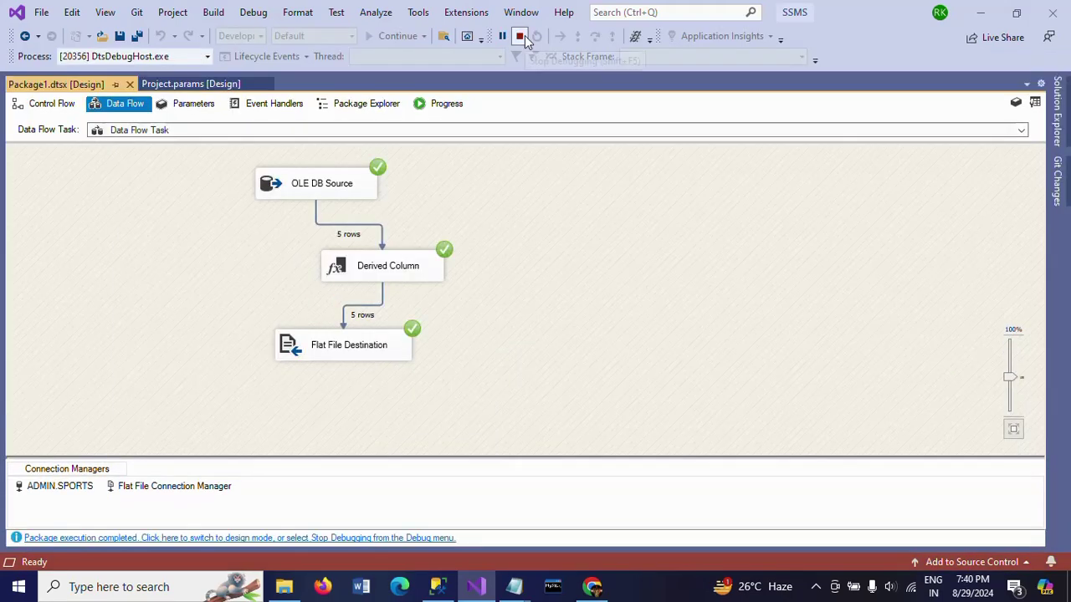
pyautogui.click(518, 36)
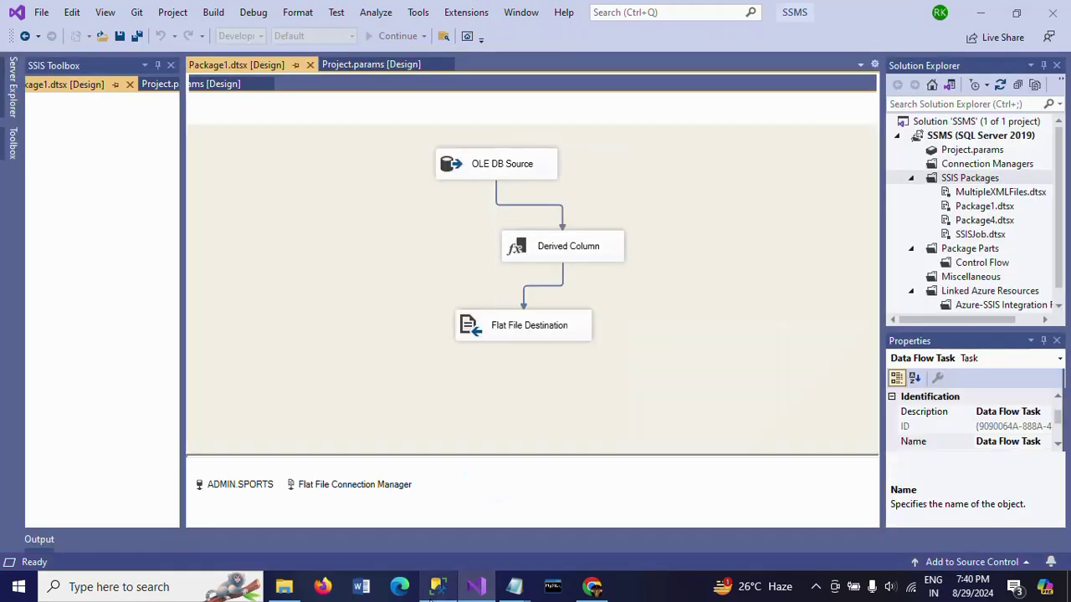
# Open the exported TestData.txt from the desktop in a maximized window and highlight the DebuteOn date in the first data row
pyautogui.click(437, 586)
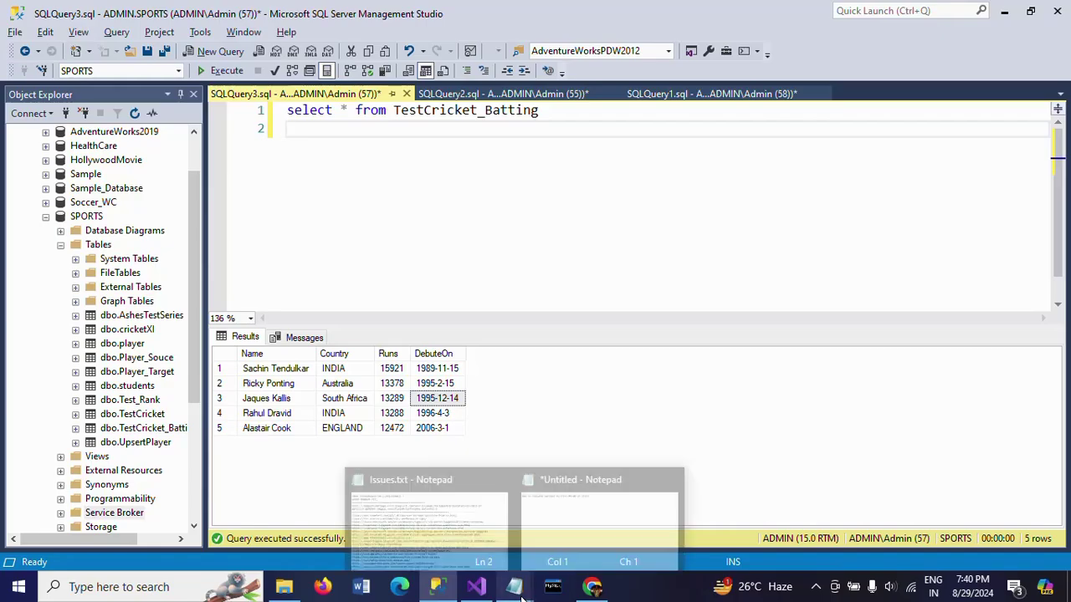
pyautogui.press('super+d')
pyautogui.doubleClick(378, 25)
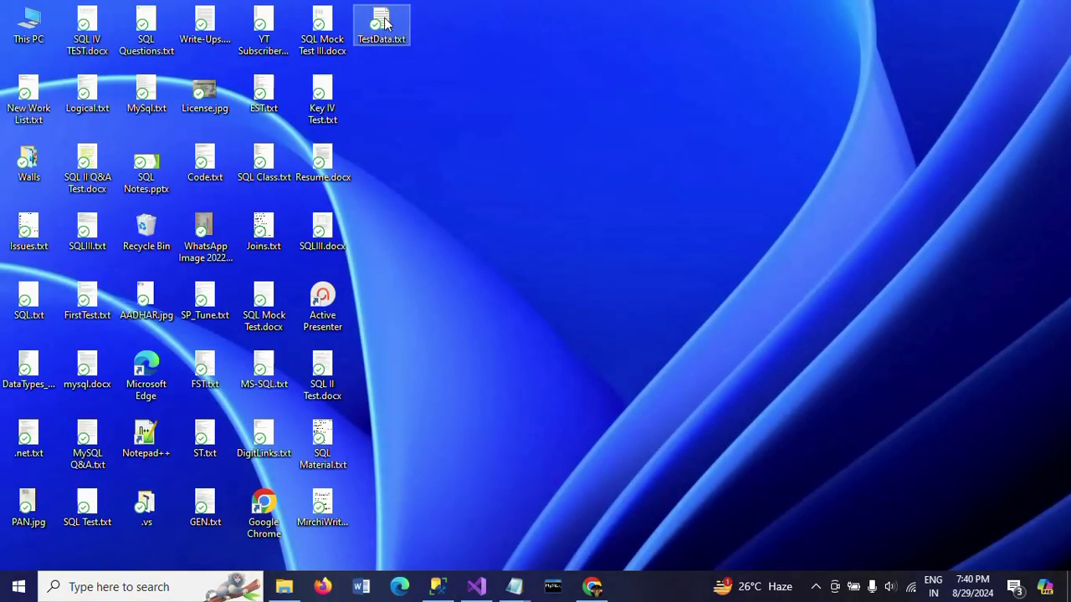
pyautogui.press('super+Up')
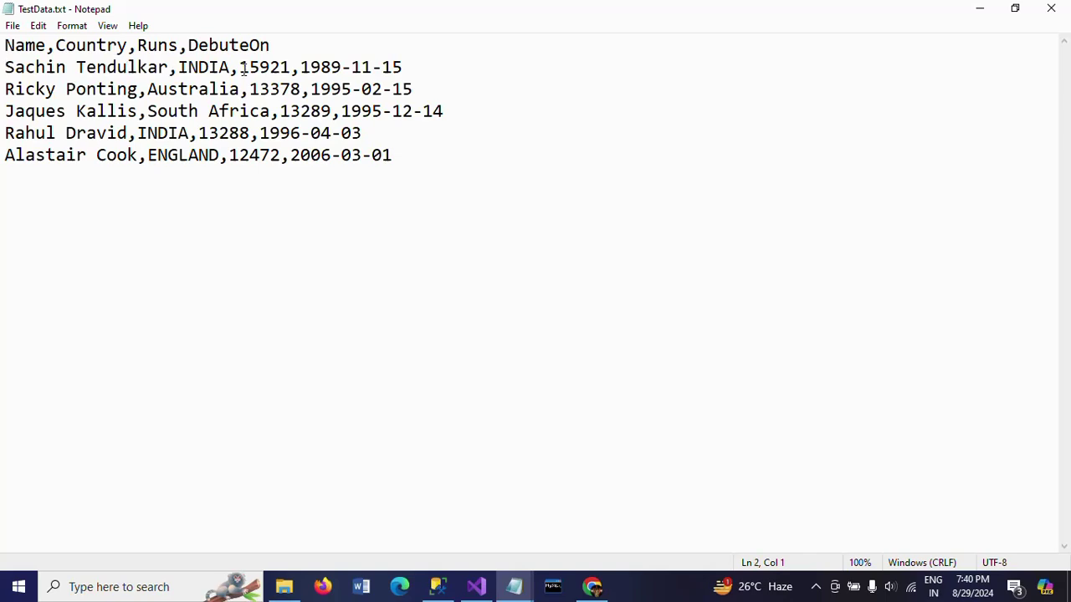
pyautogui.click(303, 67)
pyautogui.keyDown('shift'); pyautogui.click(411, 66); pyautogui.keyUp('shift')
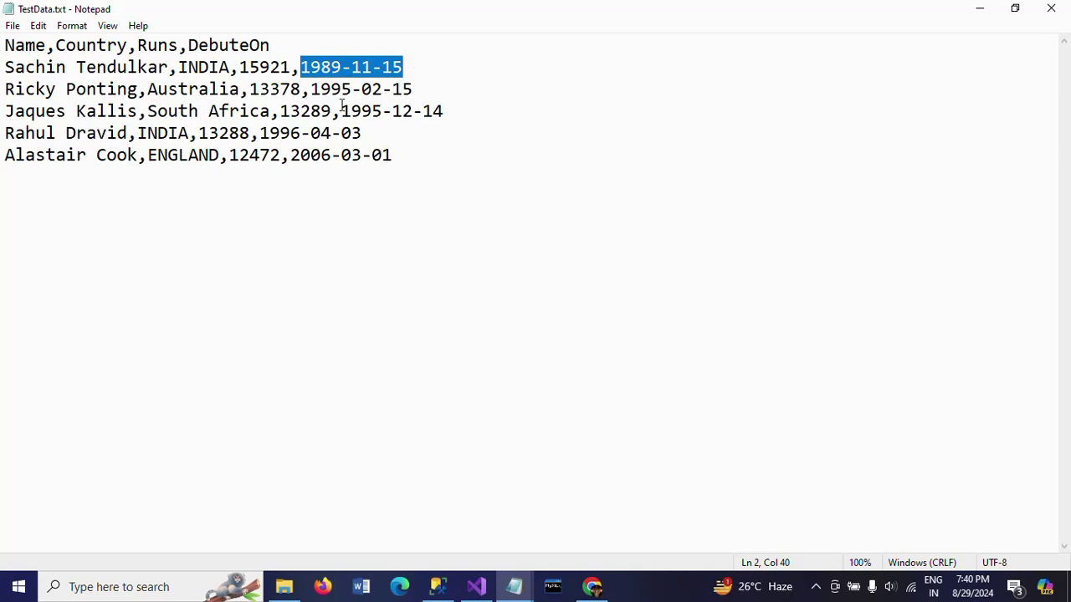
# Compare the second row's DebuteOn date in the SQL Server Management Studio results with the exported TestData.txt
pyautogui.hotkey('alt', 'Tab')
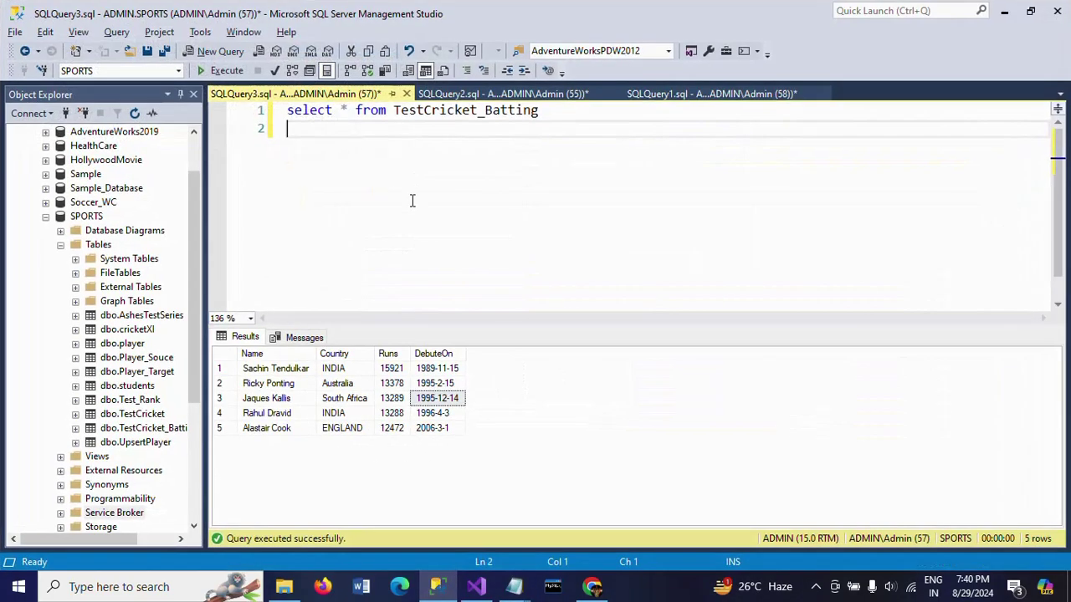
pyautogui.click(434, 384)
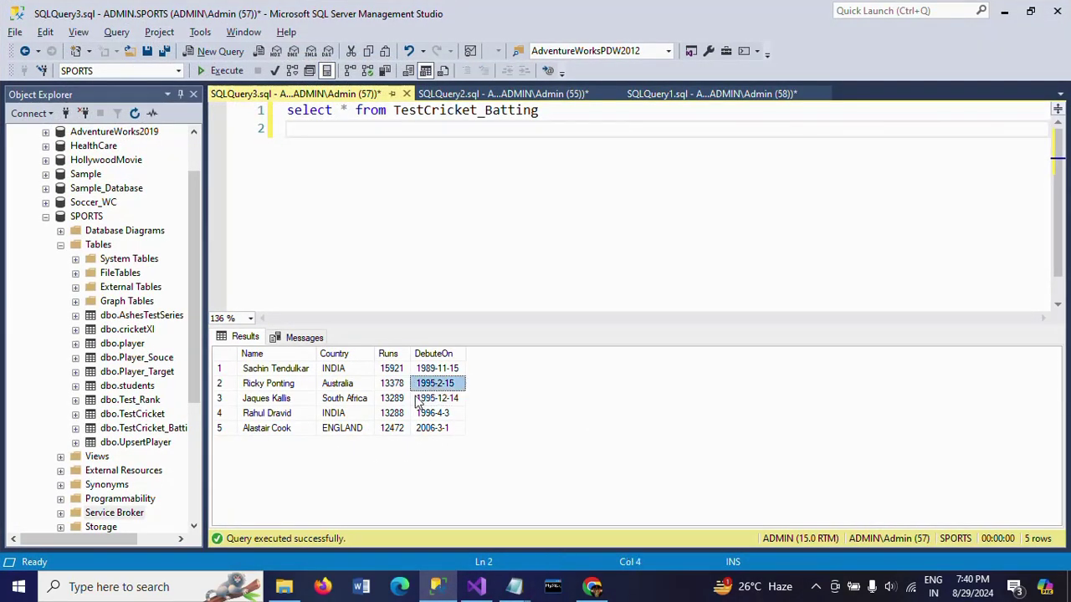
pyautogui.hotkey('alt', 'Tab')
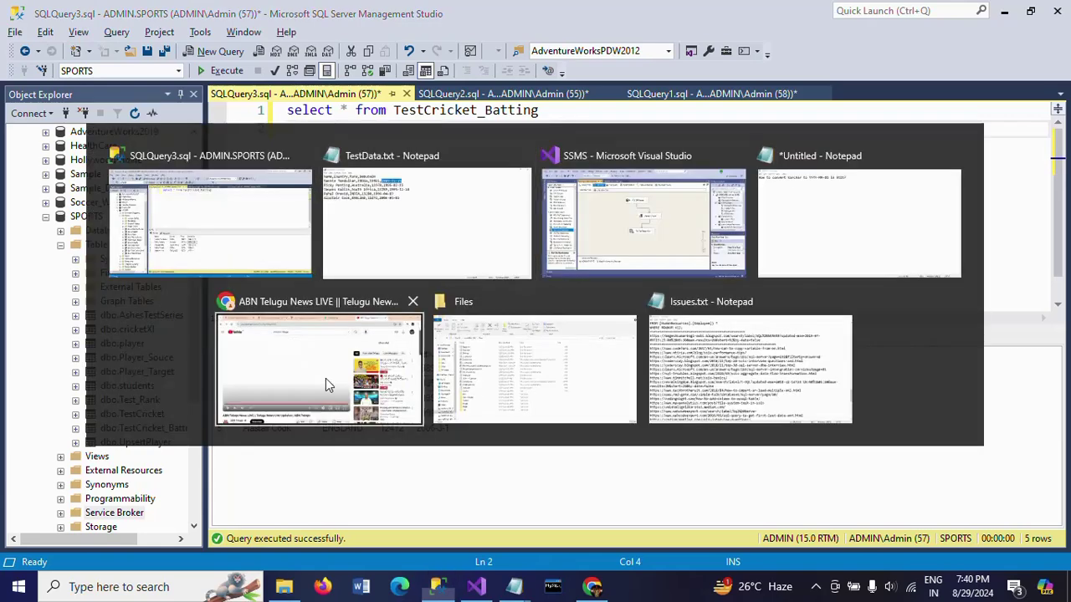
pyautogui.hotkey('alt', 'Tab')
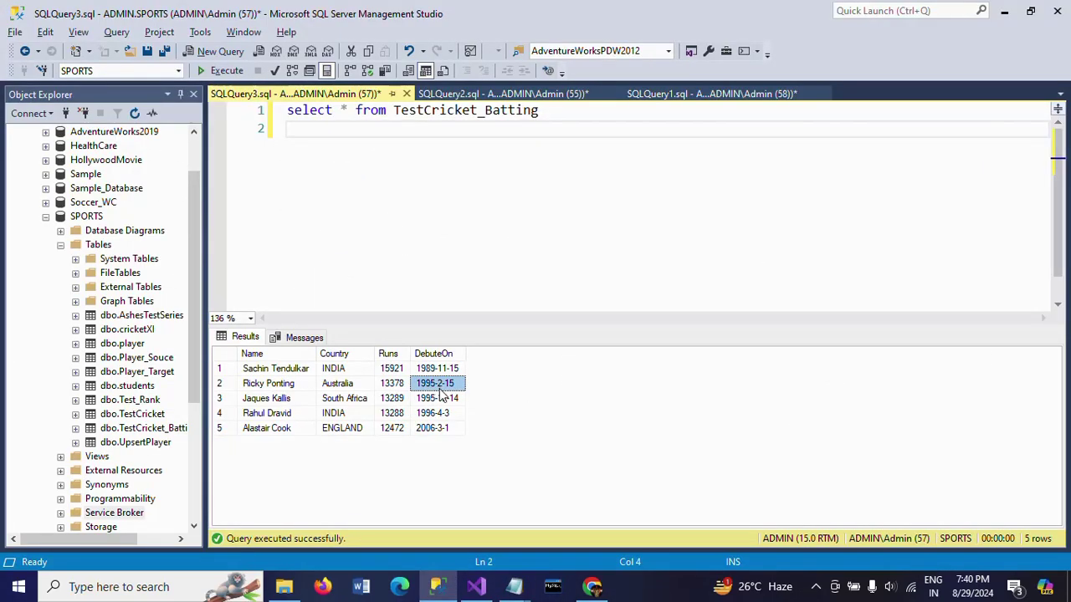
pyautogui.hotkey('alt', 'Tab')
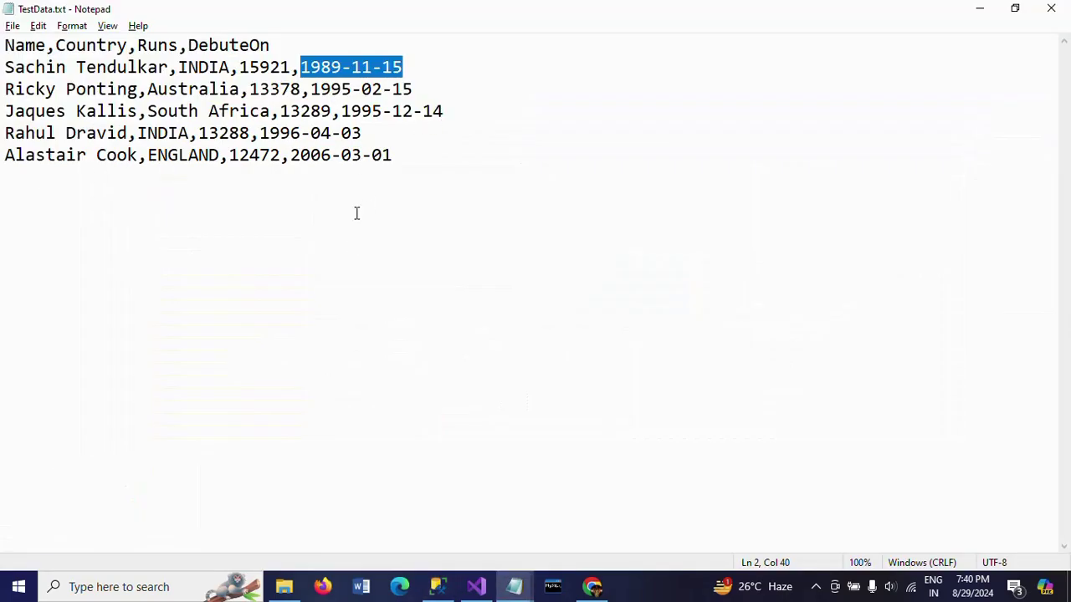
# Compare the fourth and fifth rows' DebuteOn dates in the query results with those in TestData.txt, and close the text file
pyautogui.hotkey('alt', 'Tab')
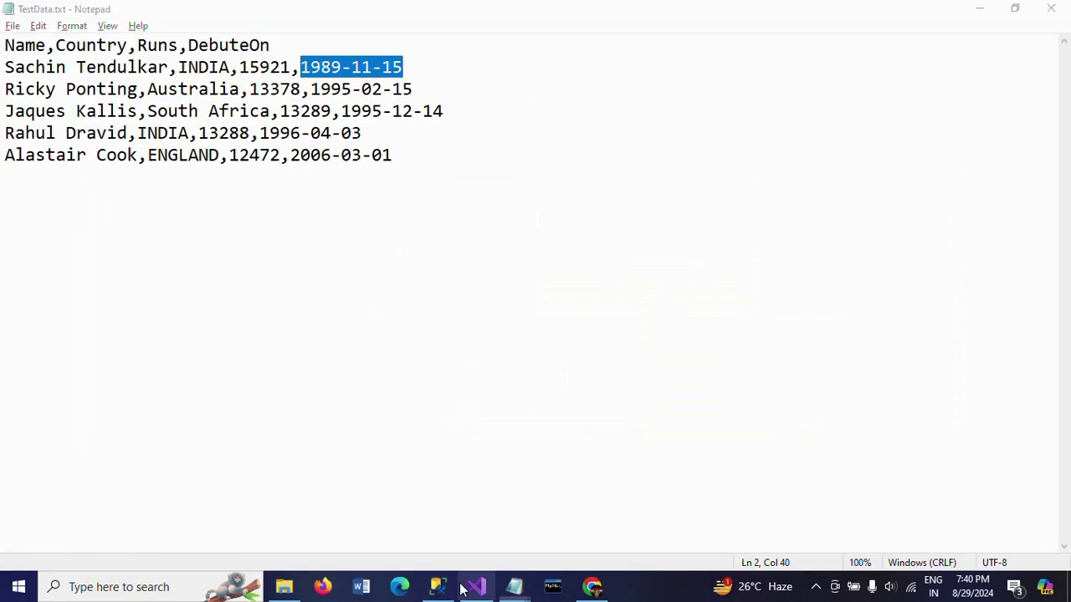
pyautogui.click(440, 413)
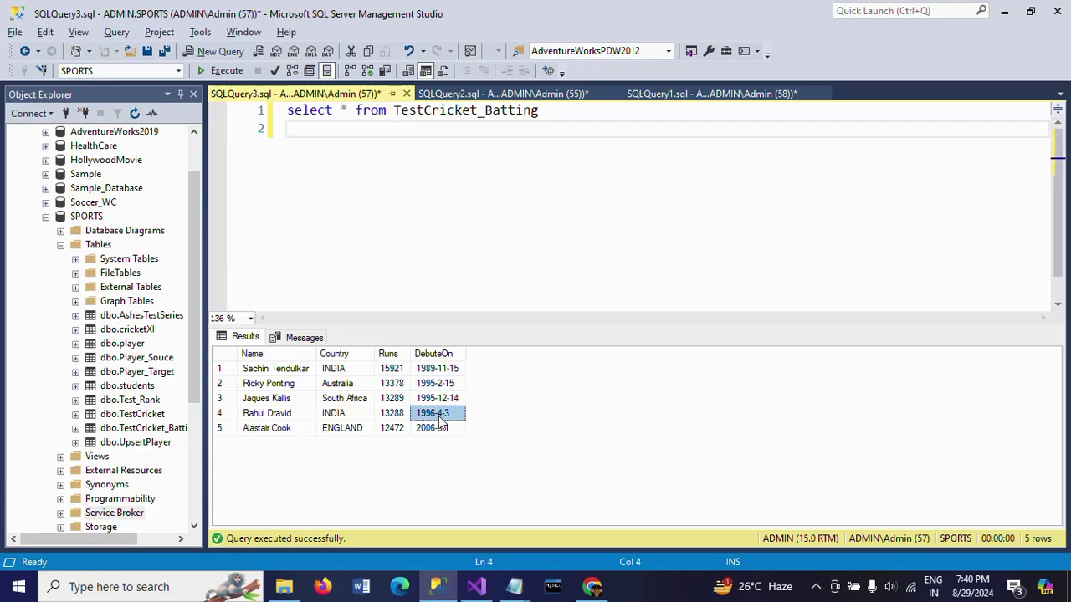
pyautogui.hotkey('alt', 'Tab')
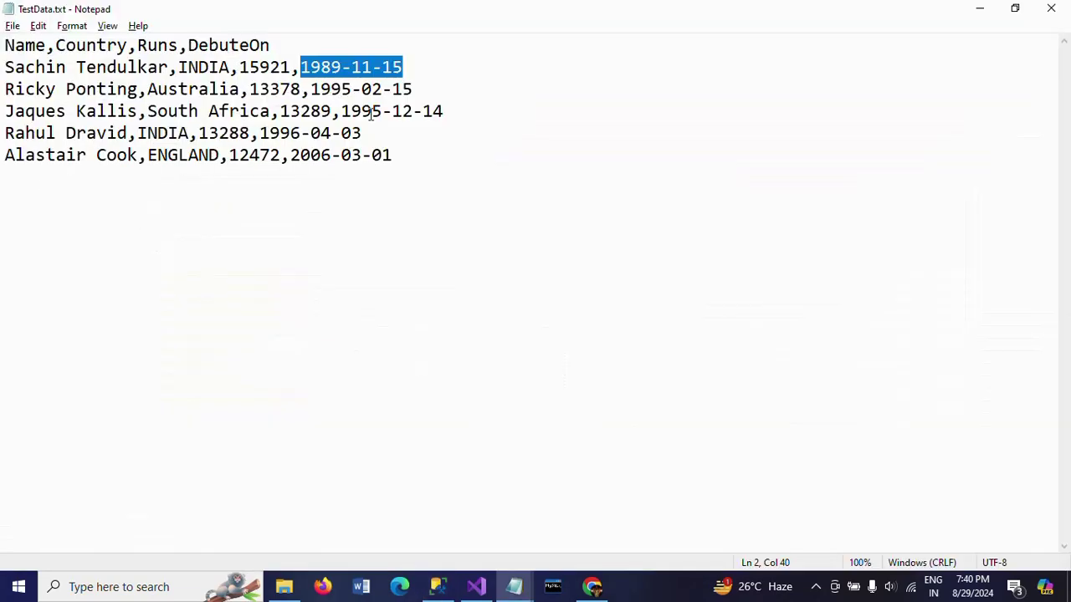
pyautogui.hotkey('alt', 'Tab')
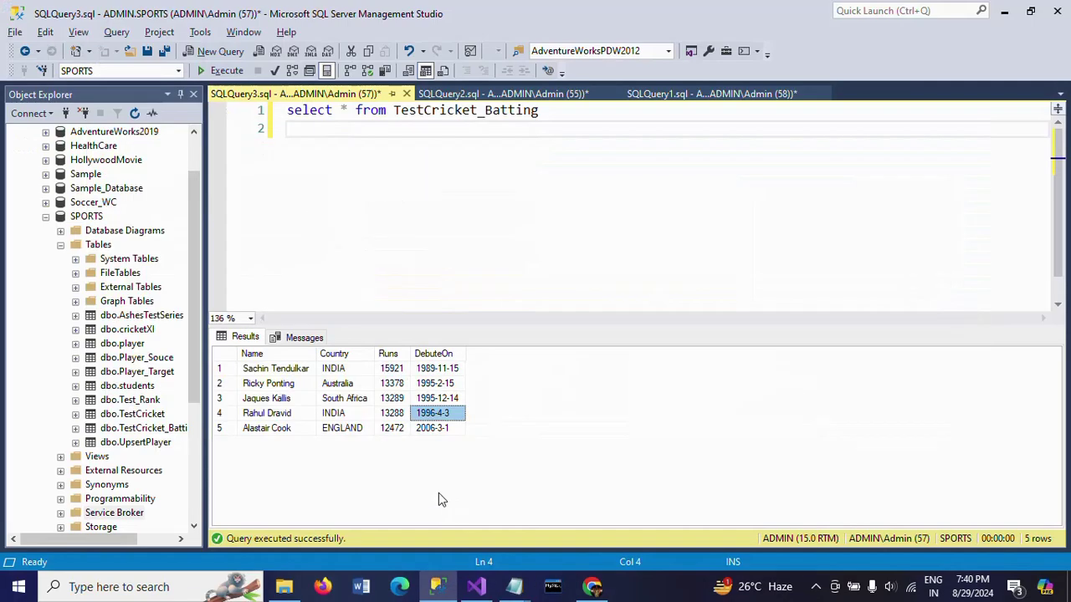
pyautogui.click(434, 429)
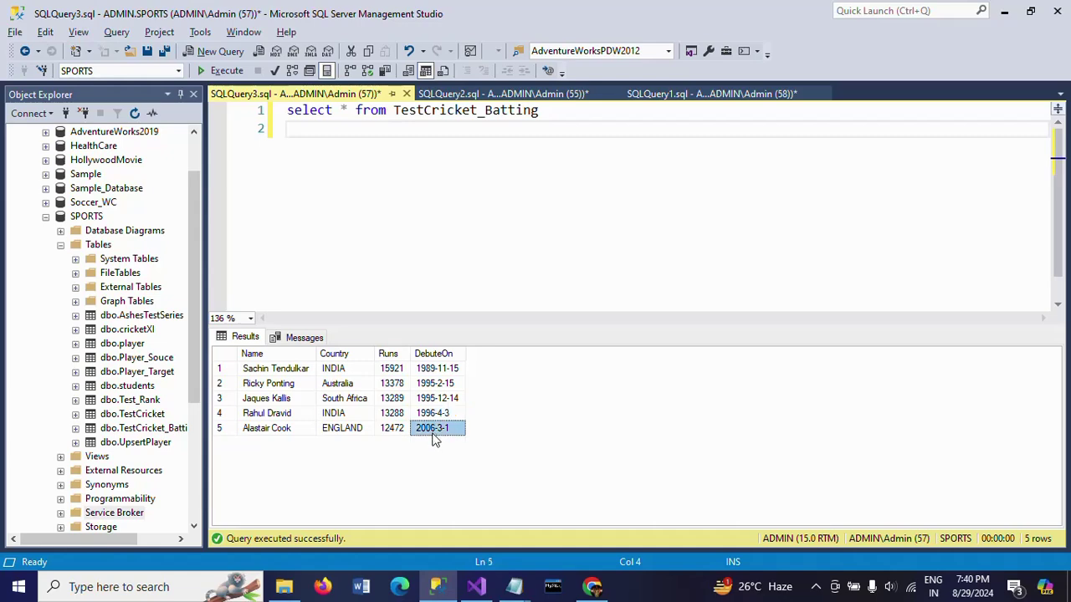
pyautogui.hotkey('alt', 'Tab')
pyautogui.hotkey('alt', 'Tab')
pyautogui.hotkey('alt', 'Tab')
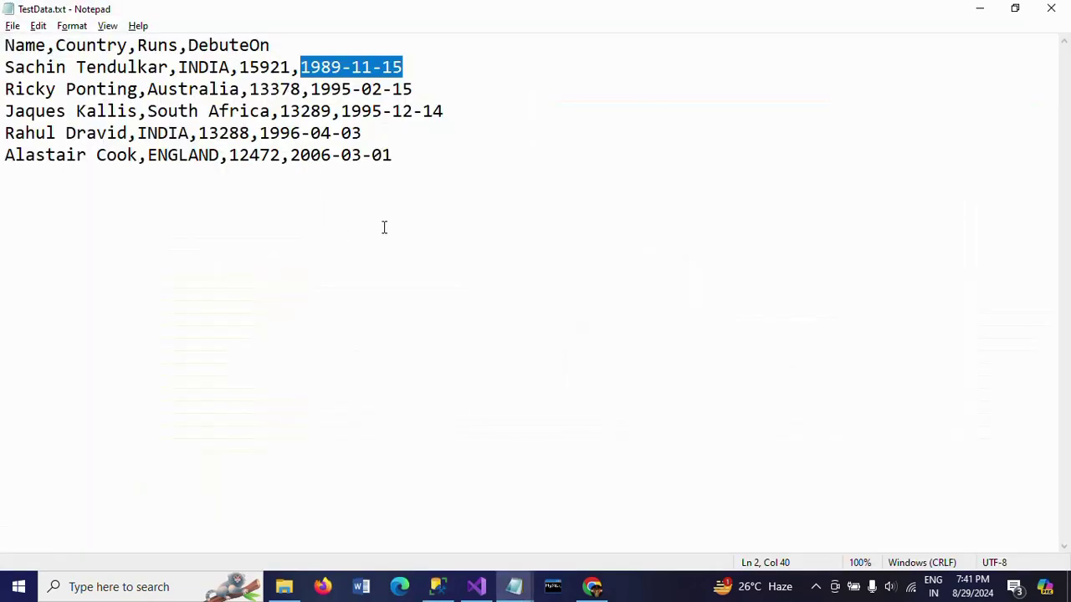
pyautogui.click(342, 158)
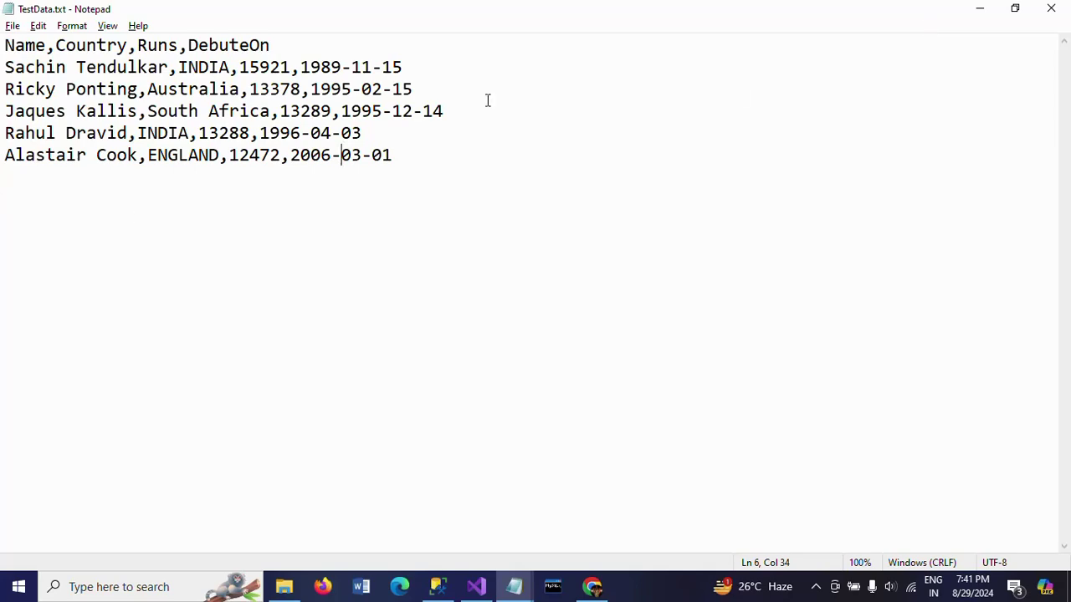
pyautogui.click(1051, 15)
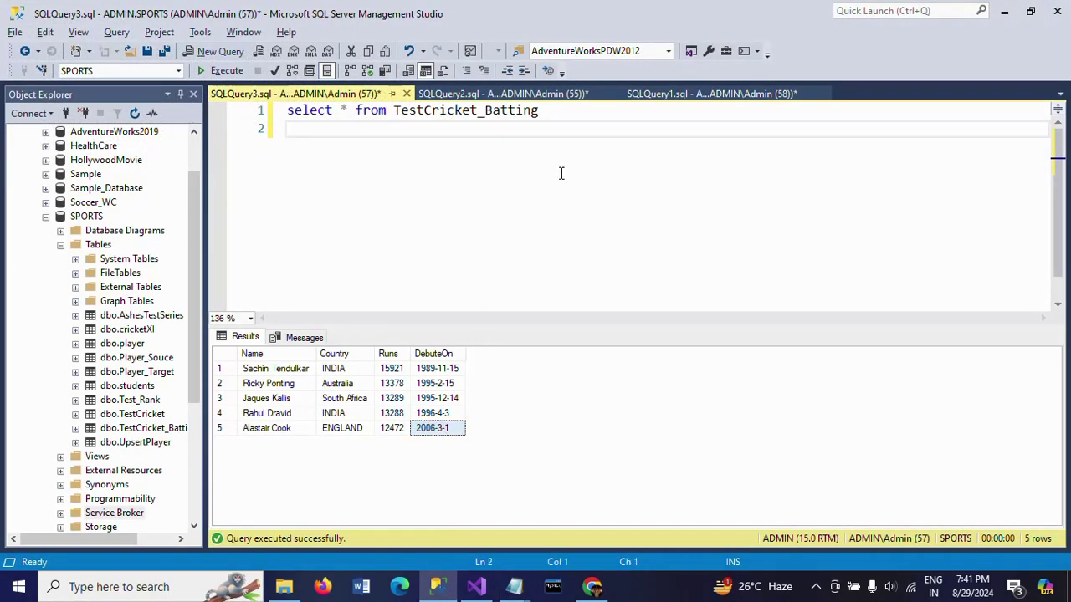
# Switch to the Visual Studio package, review the DebuteOn expression in the Derived Column transformation's editor, and close the editor
pyautogui.hotkey('alt', 'Tab')
pyautogui.click(542, 256)
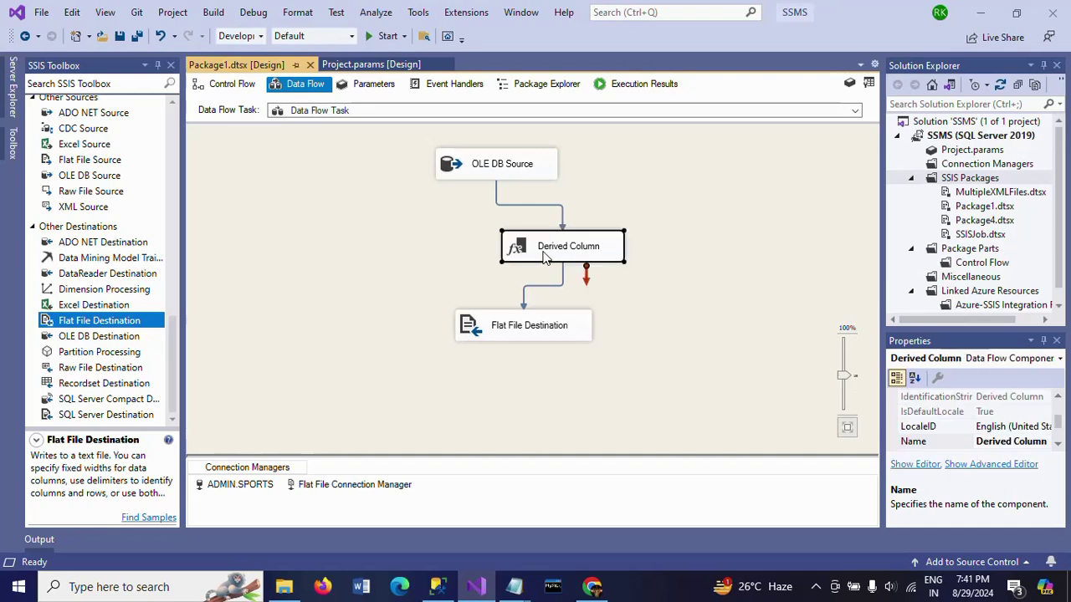
pyautogui.doubleClick(542, 256)
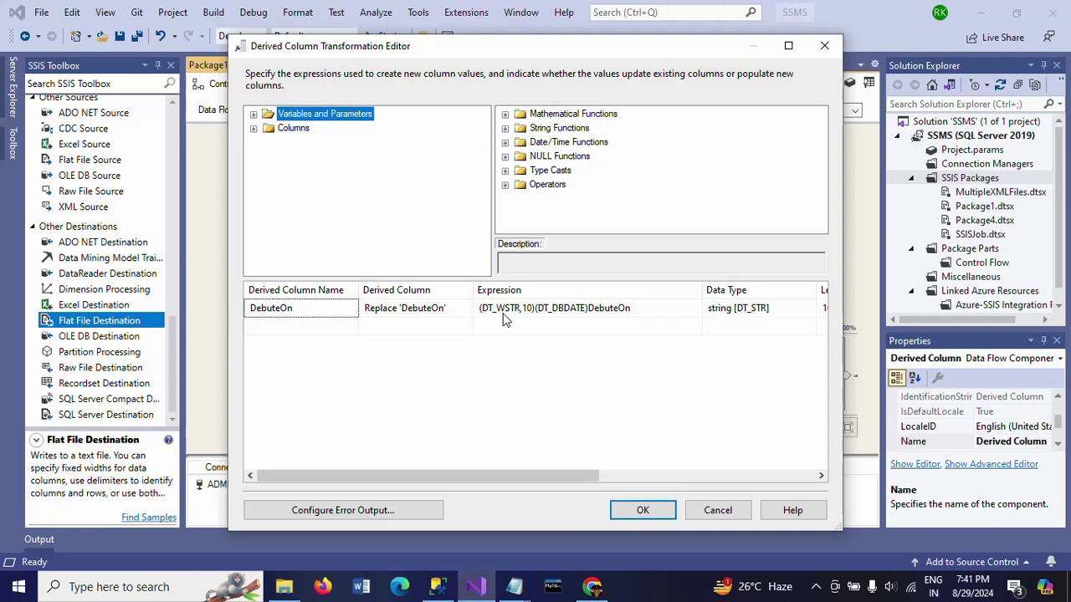
pyautogui.click(634, 510)
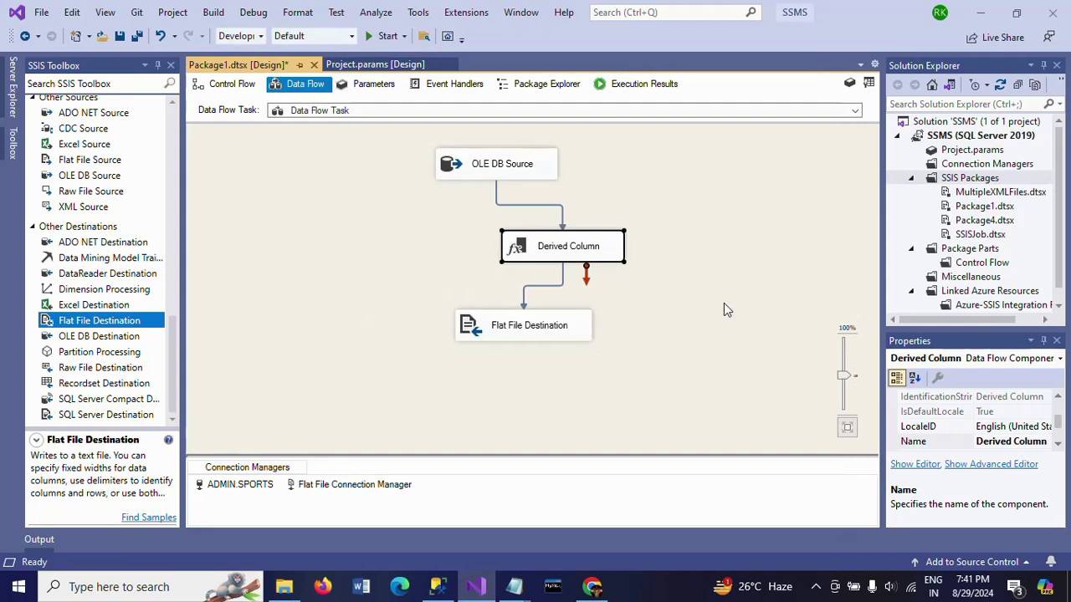
pyautogui.click(724, 306)
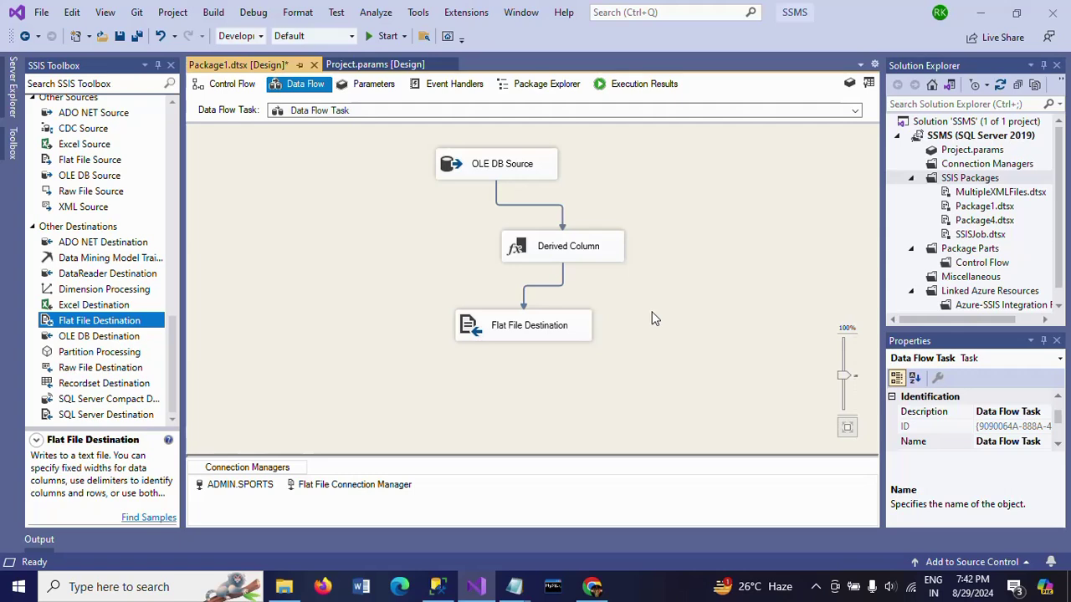
pyautogui.click(526, 330)
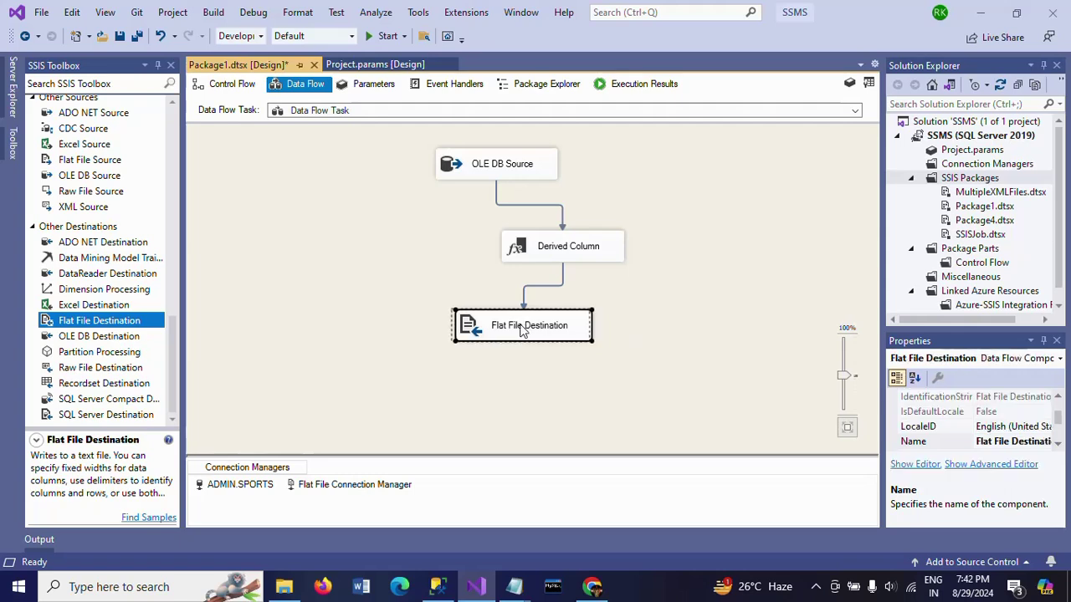
pyautogui.click(701, 316)
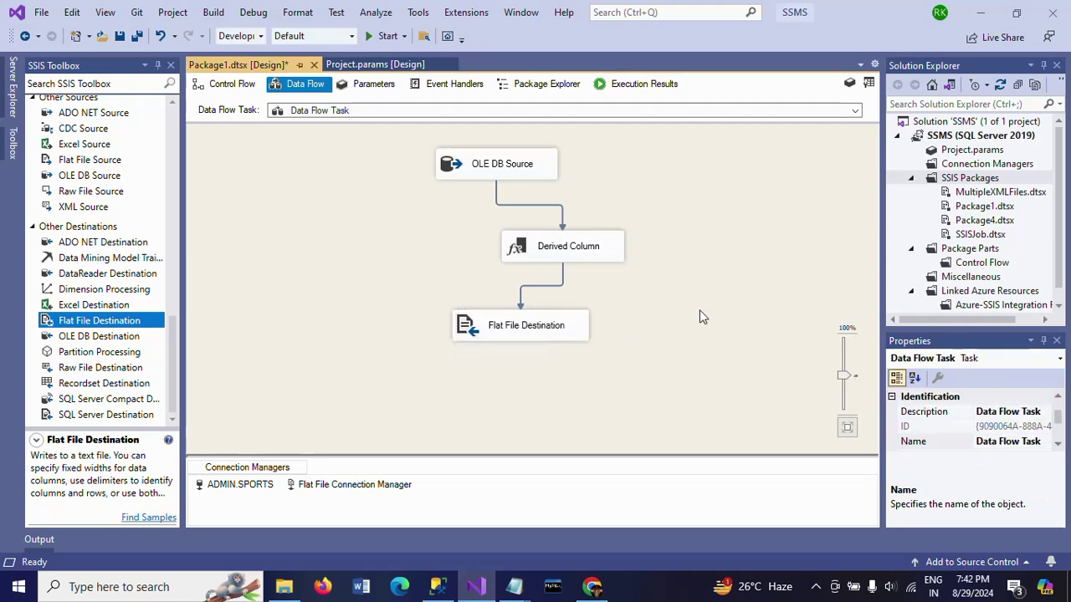